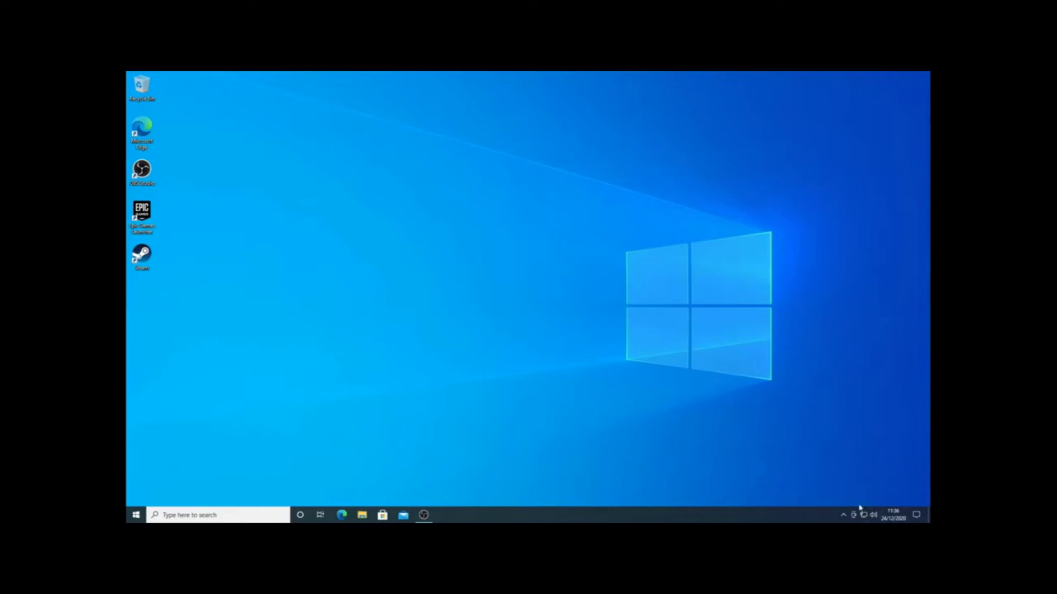
# Join the secured 2.4 Wi-Fi network using its security key, then close the network list.
pyautogui.moveTo(891, 513)
pyautogui.click(863, 514)
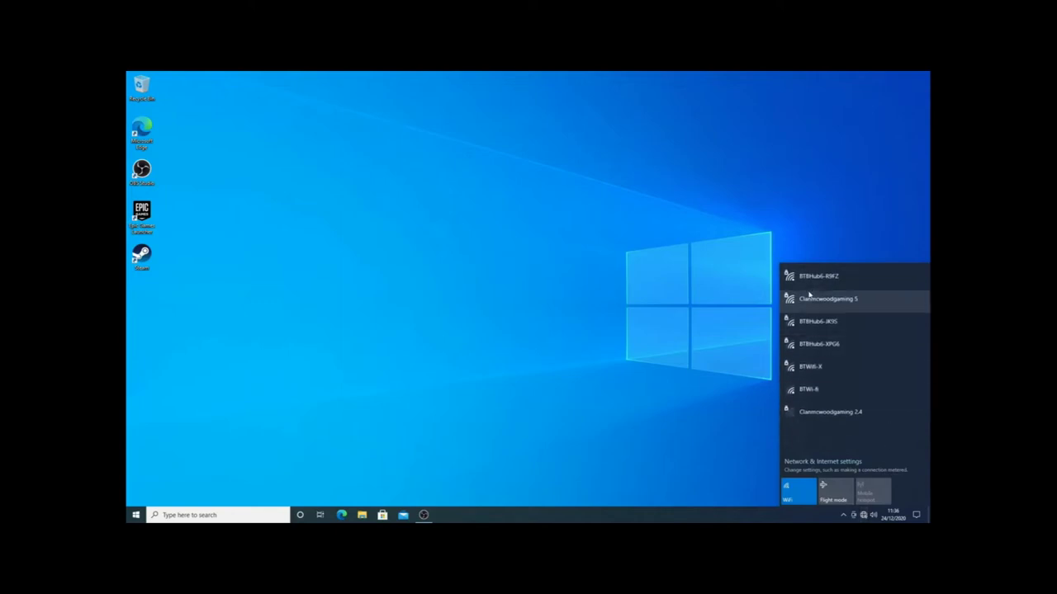
pyautogui.click(865, 424)
pyautogui.click(887, 443)
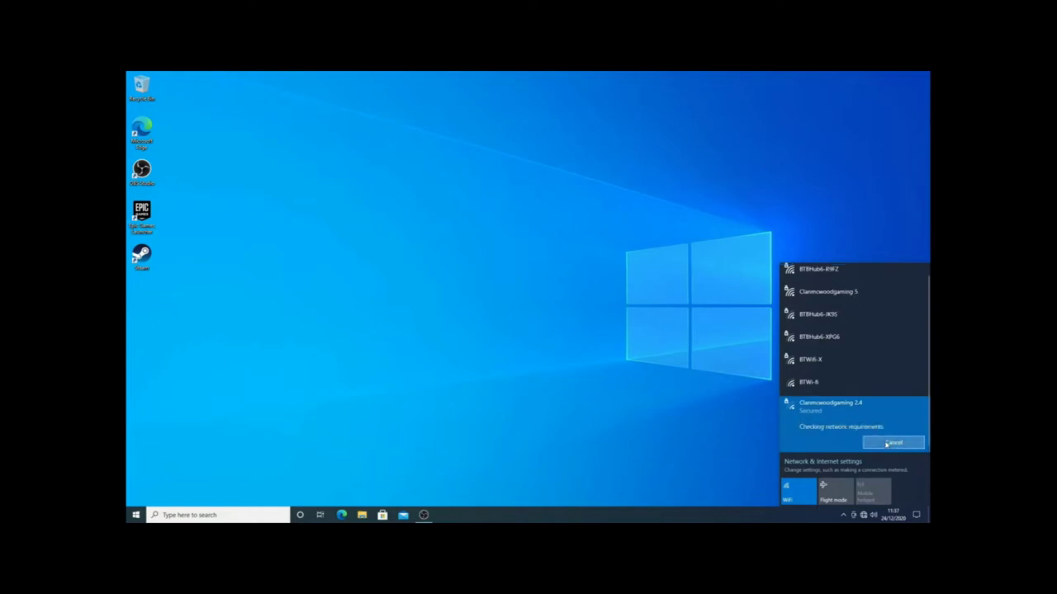
pyautogui.write('•••')
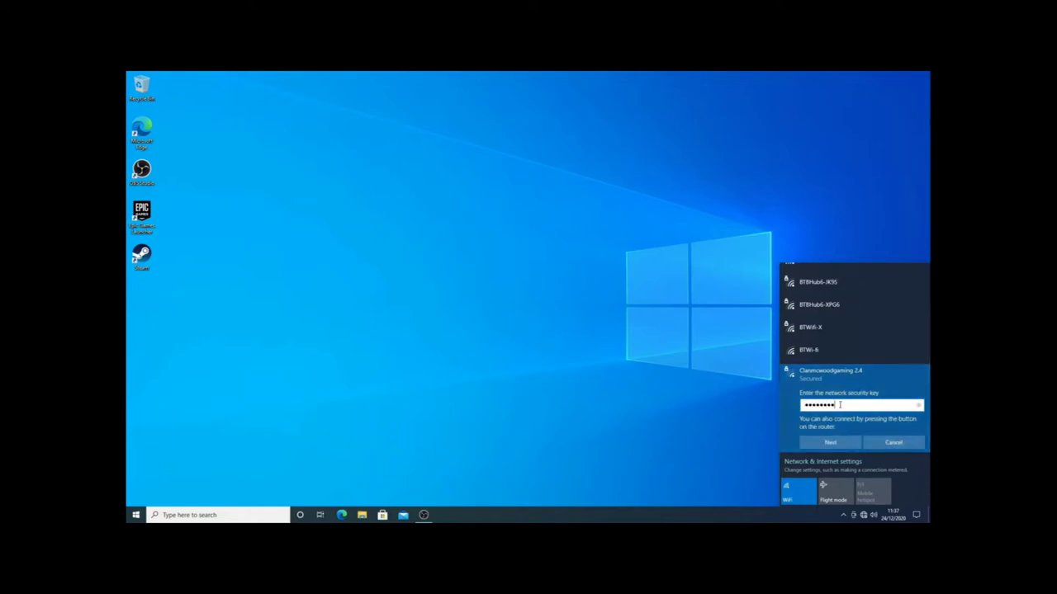
pyautogui.write('•••••')
pyautogui.press('Return')
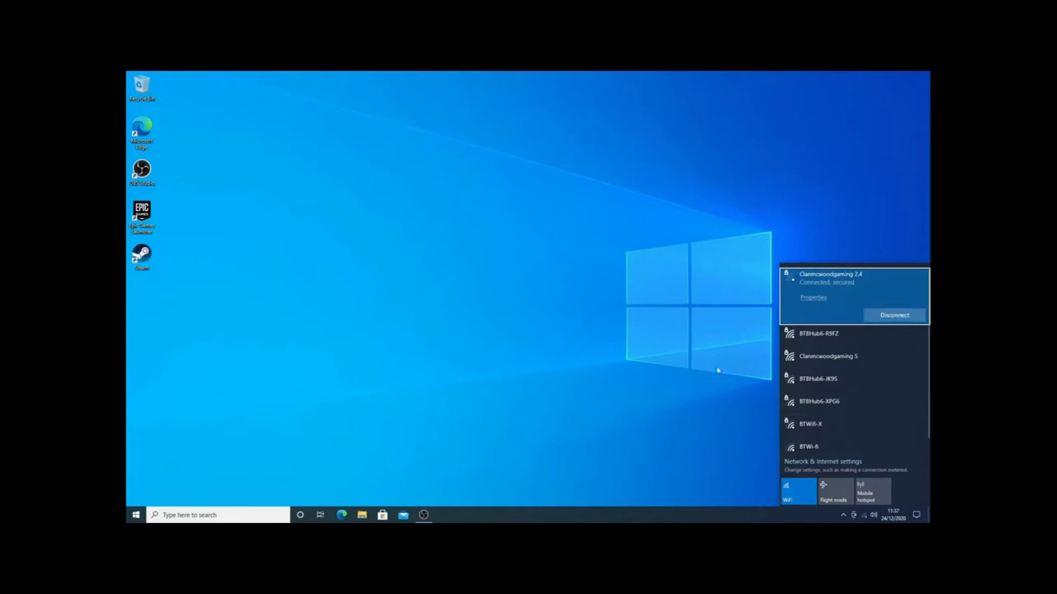
pyautogui.click(690, 387)
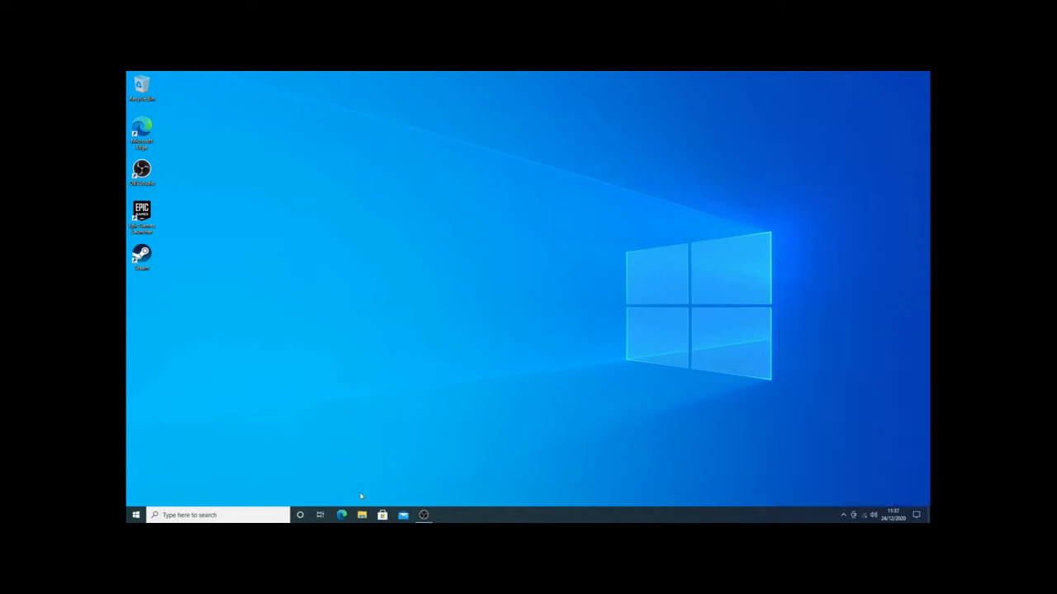
# Launch Microsoft Edge and maximize its window.
pyautogui.click(339, 515)
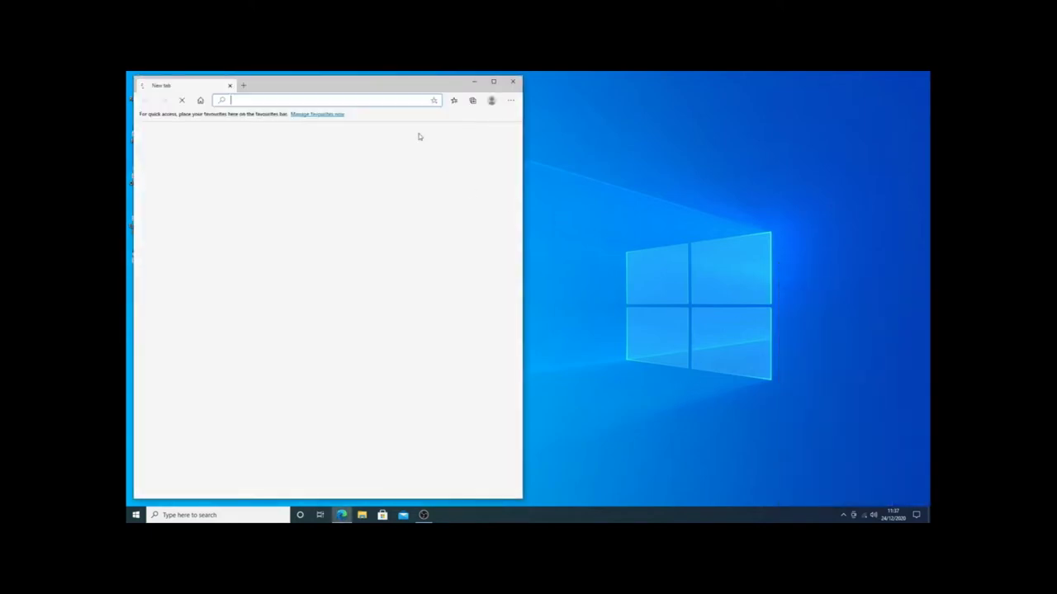
pyautogui.moveTo(388, 96); pyautogui.dragTo(473, 103)
pyautogui.doubleClick(473, 103)
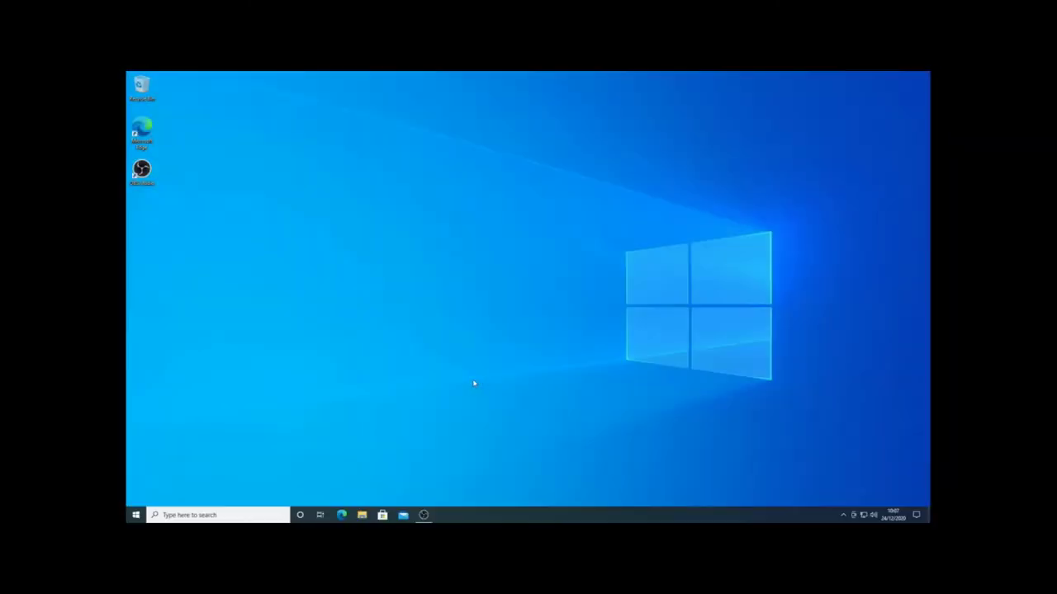
pyautogui.click(343, 515)
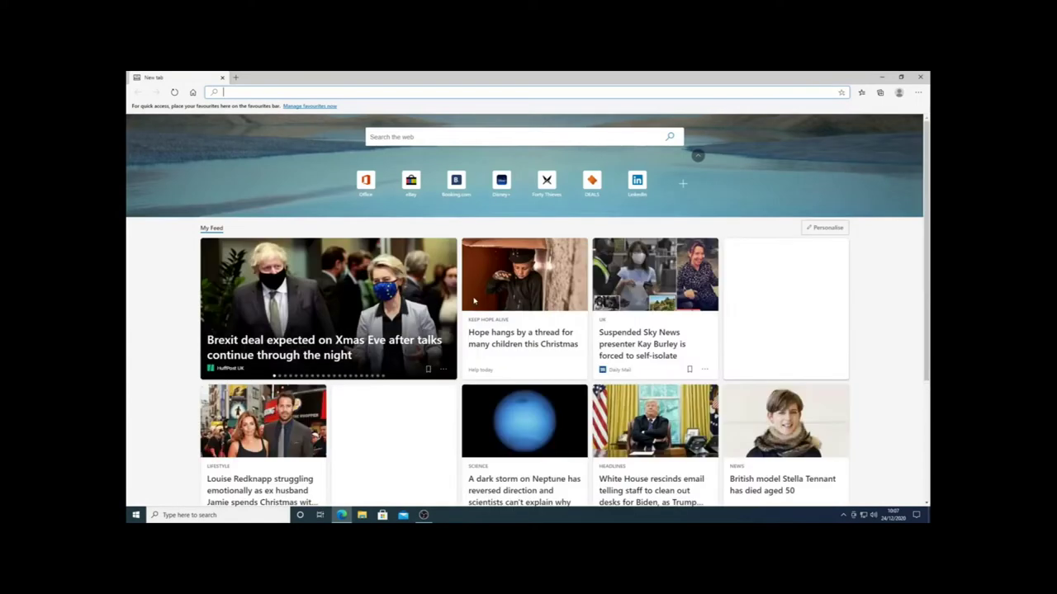
# Search 'epic games launcher' and download the launcher from the Install - Epic Games page.
pyautogui.click(395, 138)
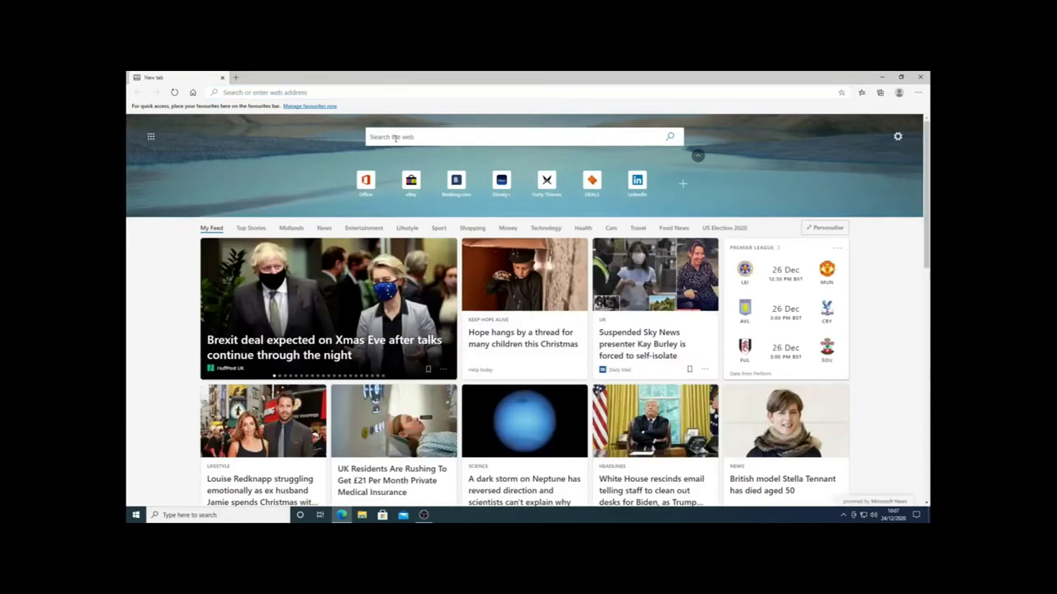
pyautogui.write('epic')
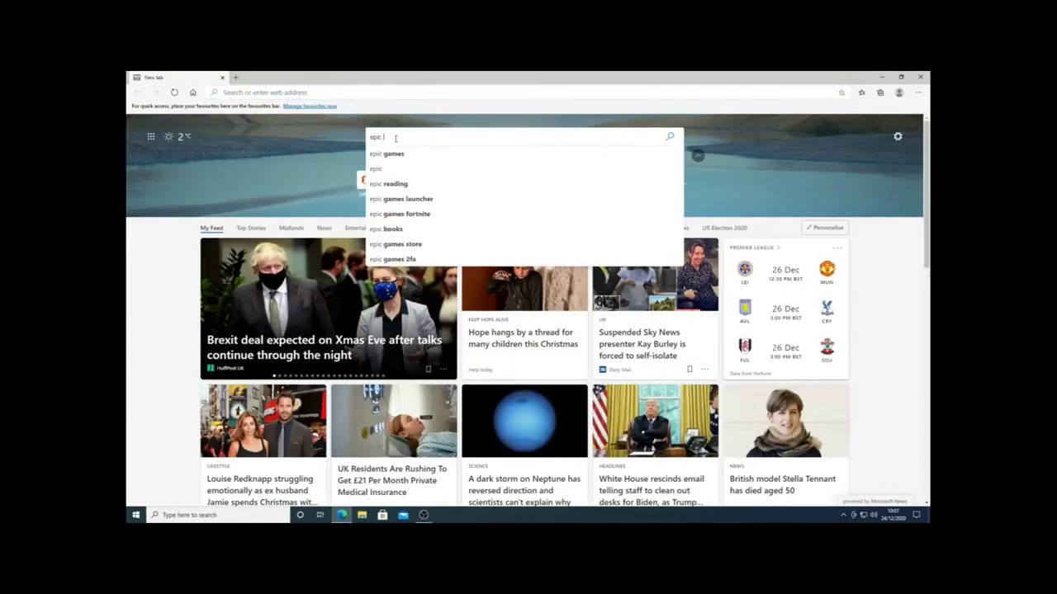
pyautogui.write(' games launcher')
pyautogui.press('Return')
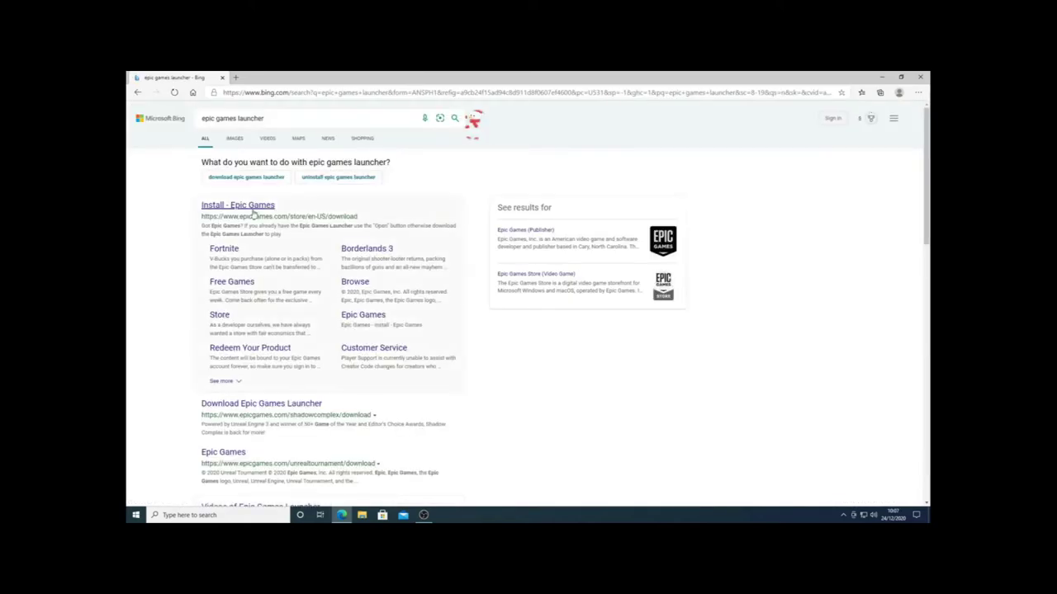
pyautogui.click(254, 209)
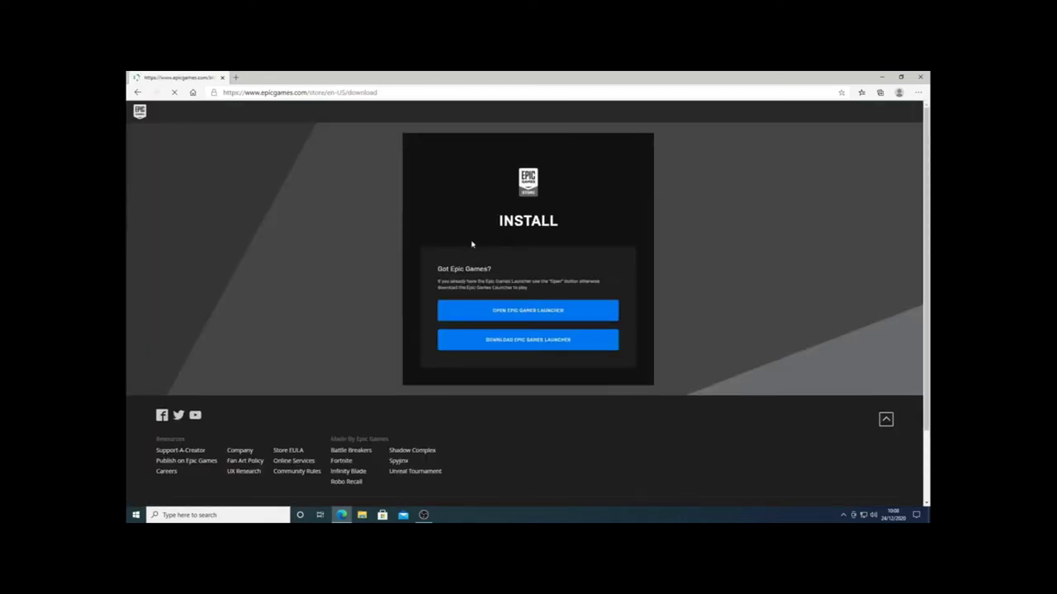
pyautogui.click(537, 338)
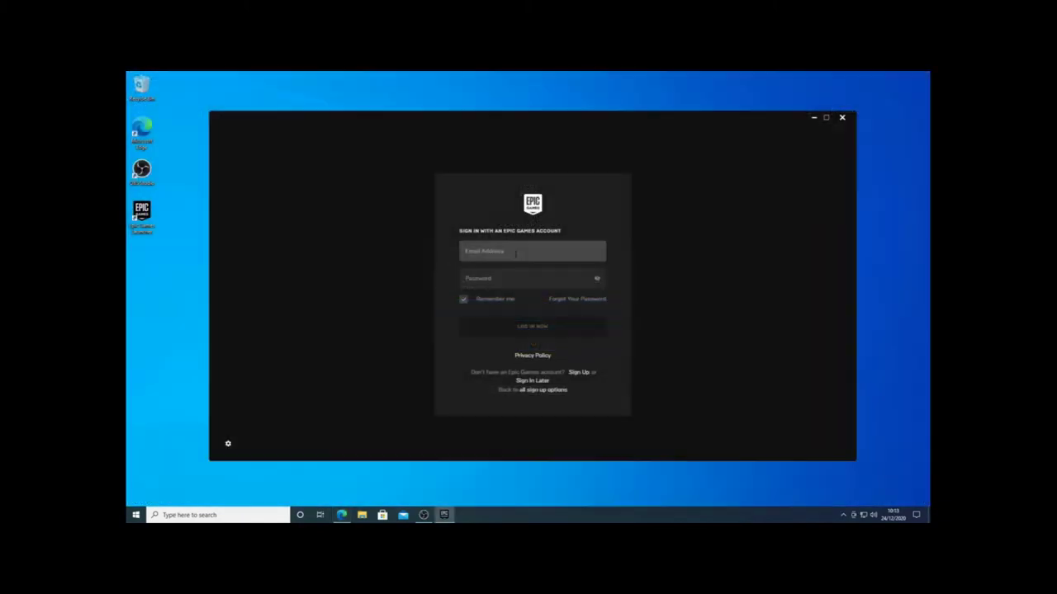
# Sign in with the account e-mail and password, then dismiss the holiday sale notification.
pyautogui.press('Tab')
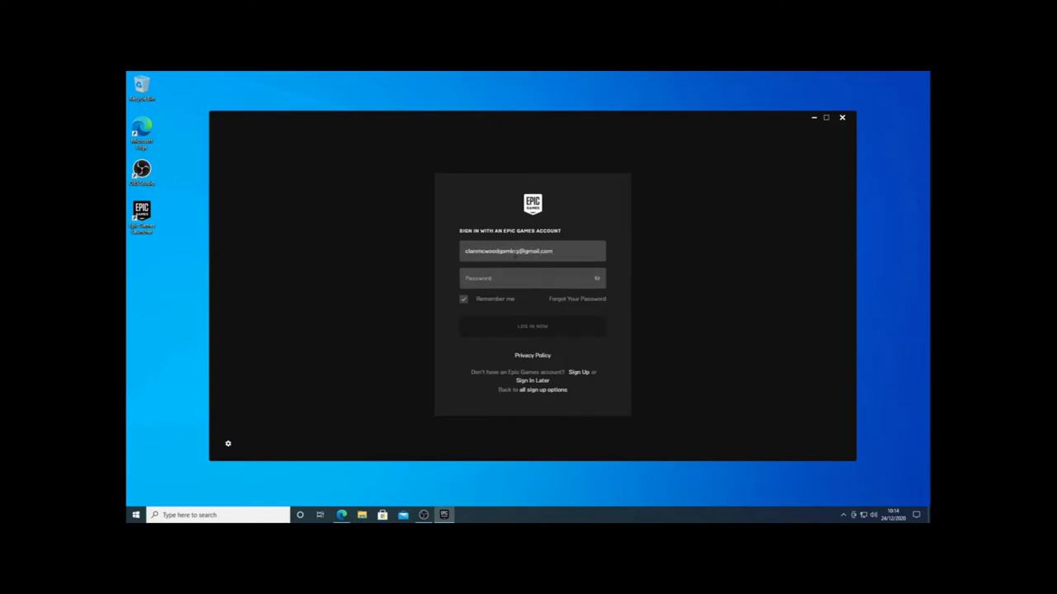
pyautogui.write('*')
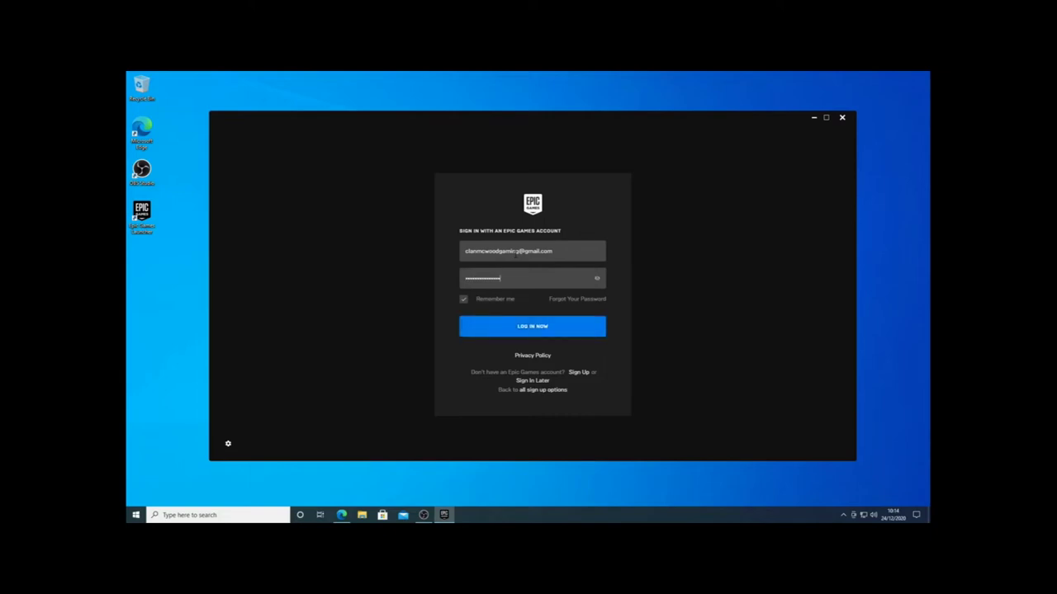
pyautogui.press('Return')
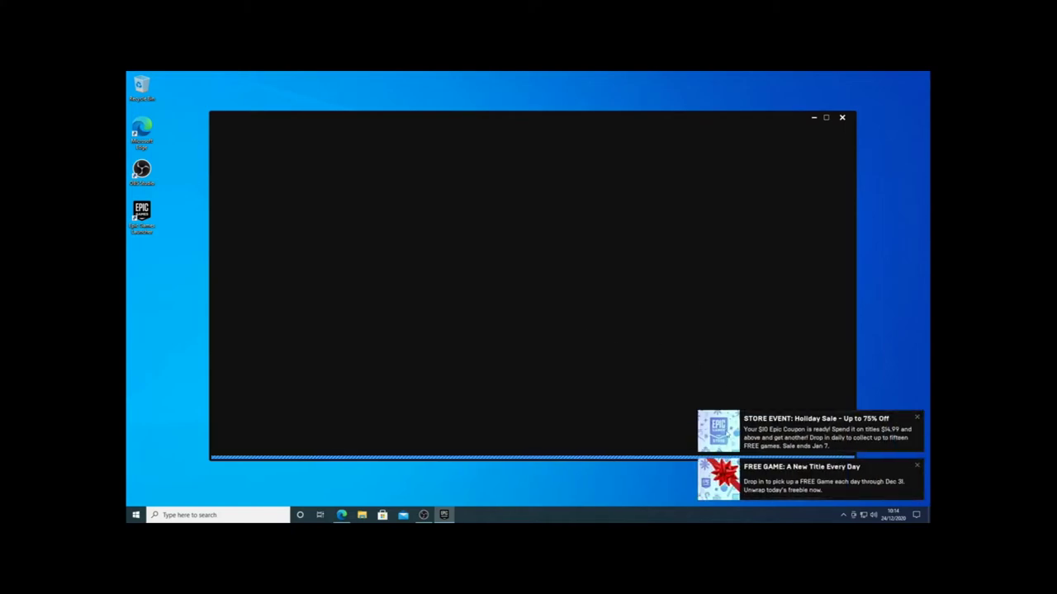
pyautogui.click(916, 417)
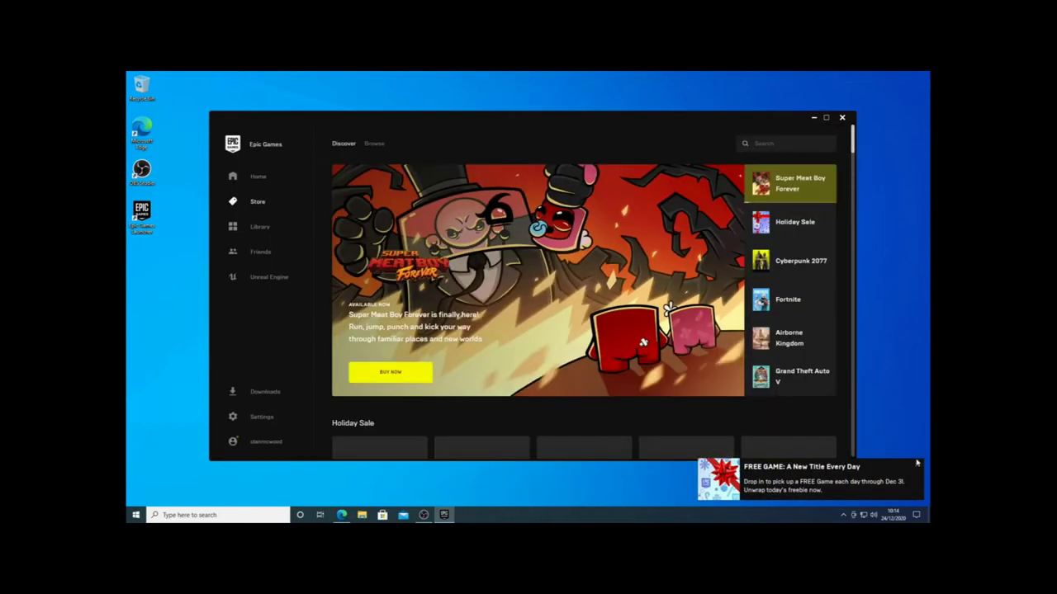
# Dismiss the free-game notification, browse the Discover page, then go to the Library.
pyautogui.click(916, 466)
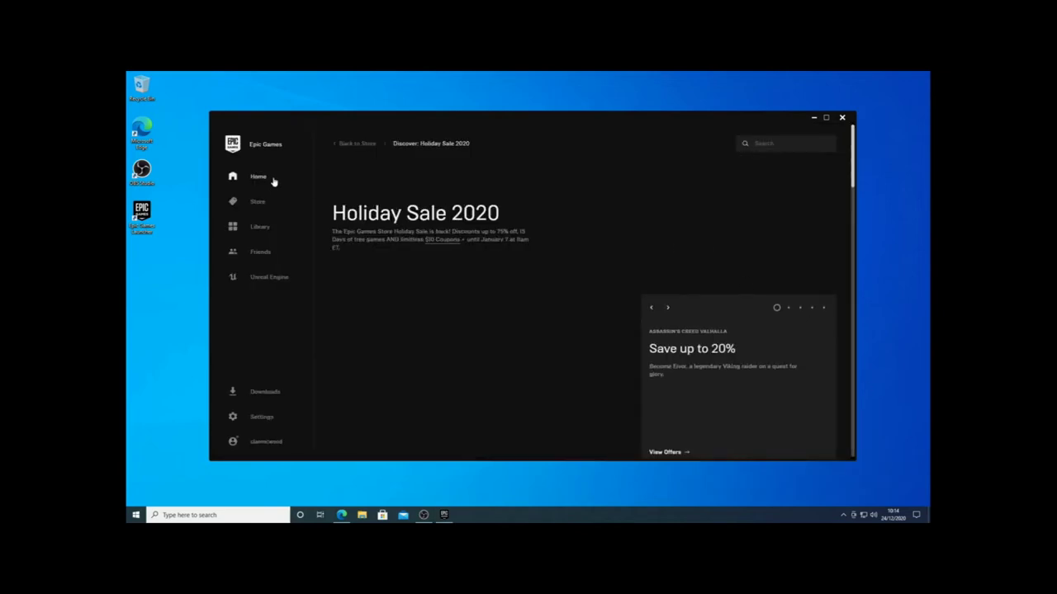
pyautogui.click(278, 206)
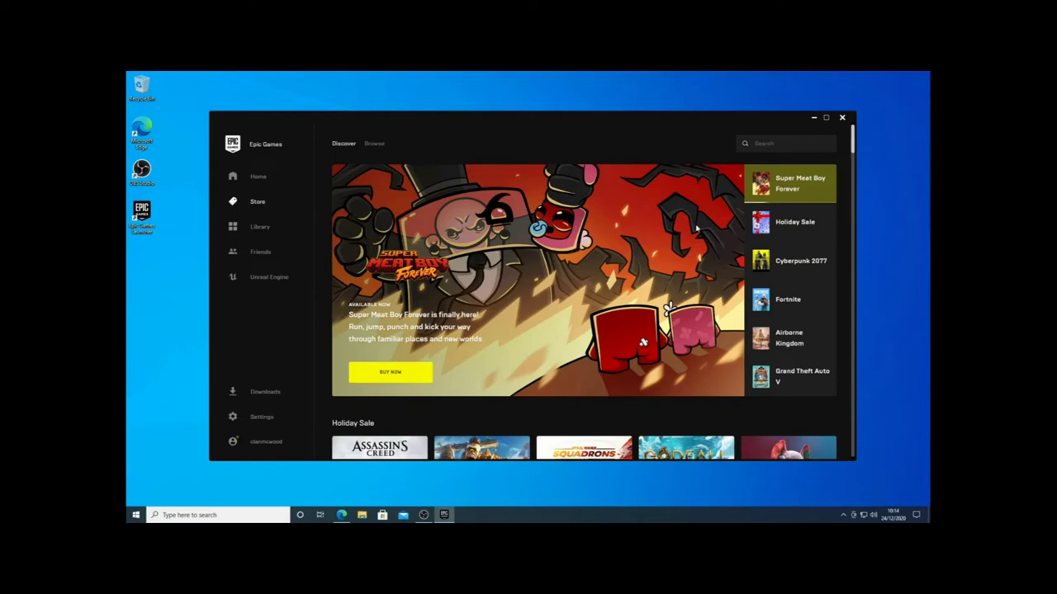
pyautogui.scroll(-2, 492, 227)
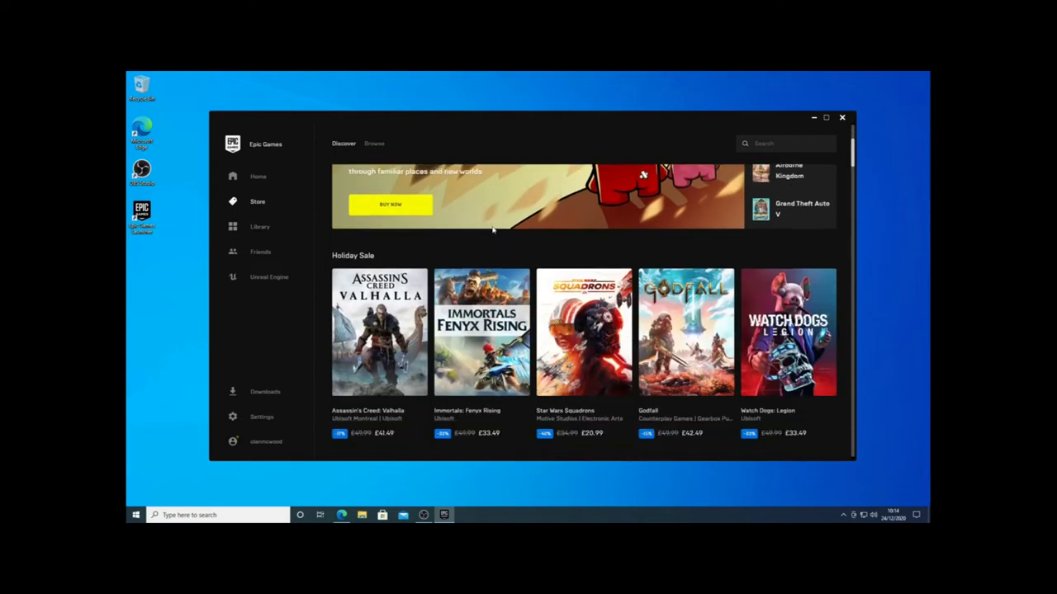
pyautogui.scroll(-2, 550, 334)
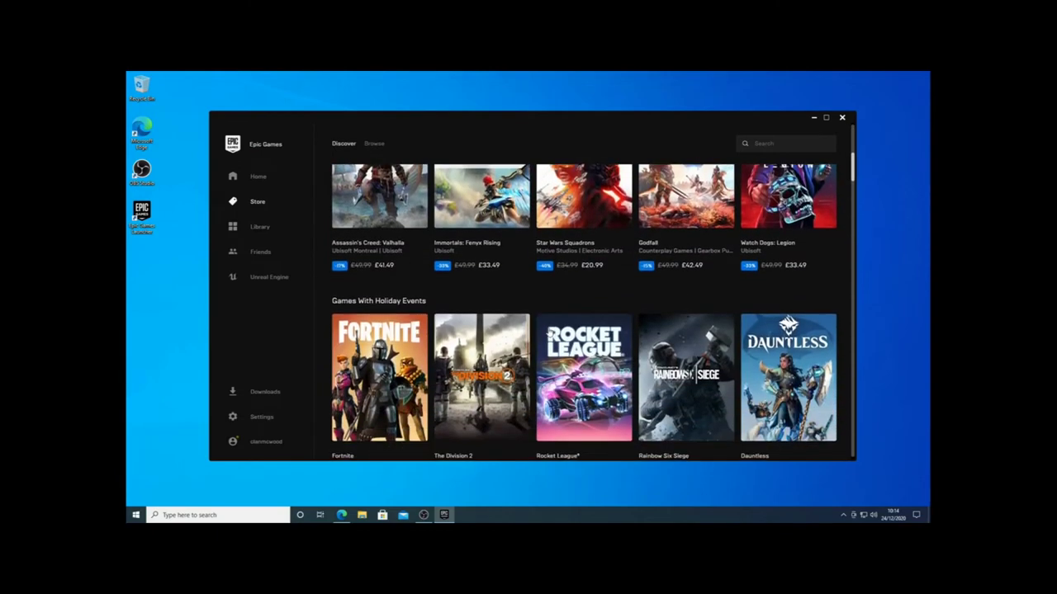
pyautogui.scroll(-1, 549, 334)
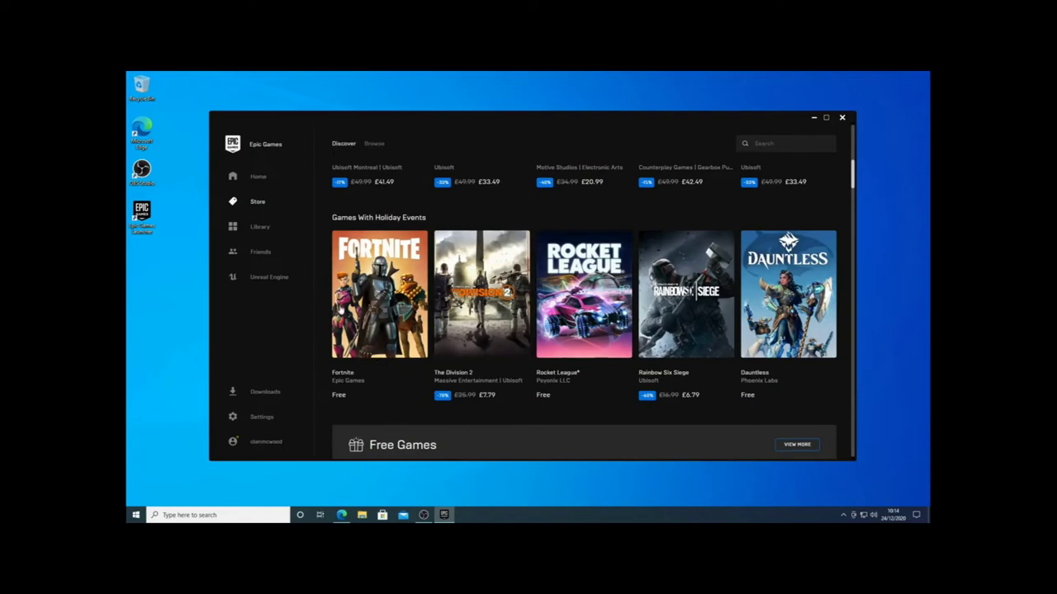
pyautogui.scroll(-6, 484, 315)
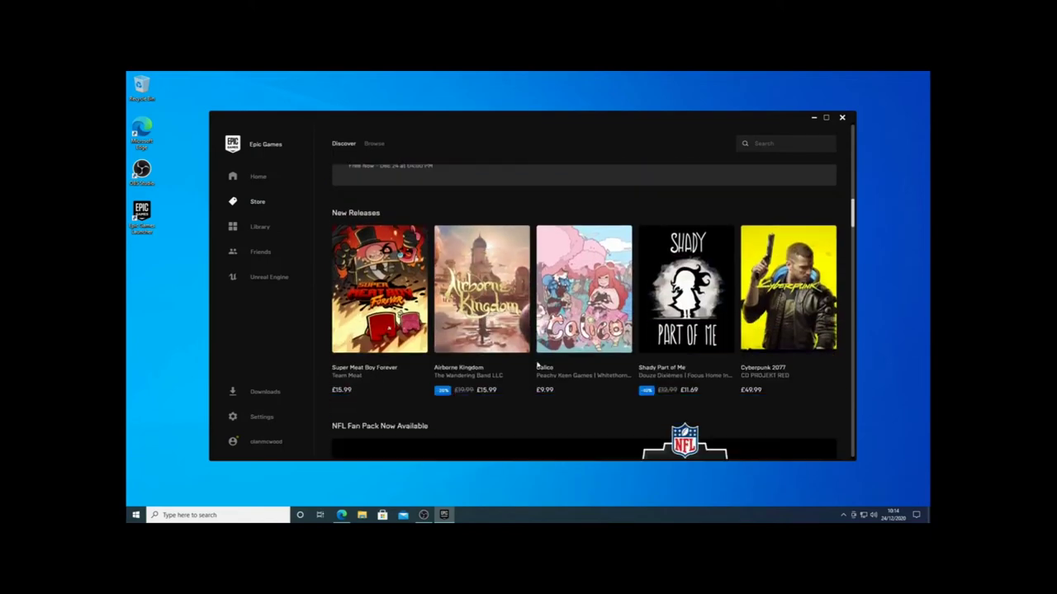
pyautogui.scroll(-4, 606, 347)
pyautogui.scroll(3, 603, 342)
pyautogui.scroll(8, 603, 342)
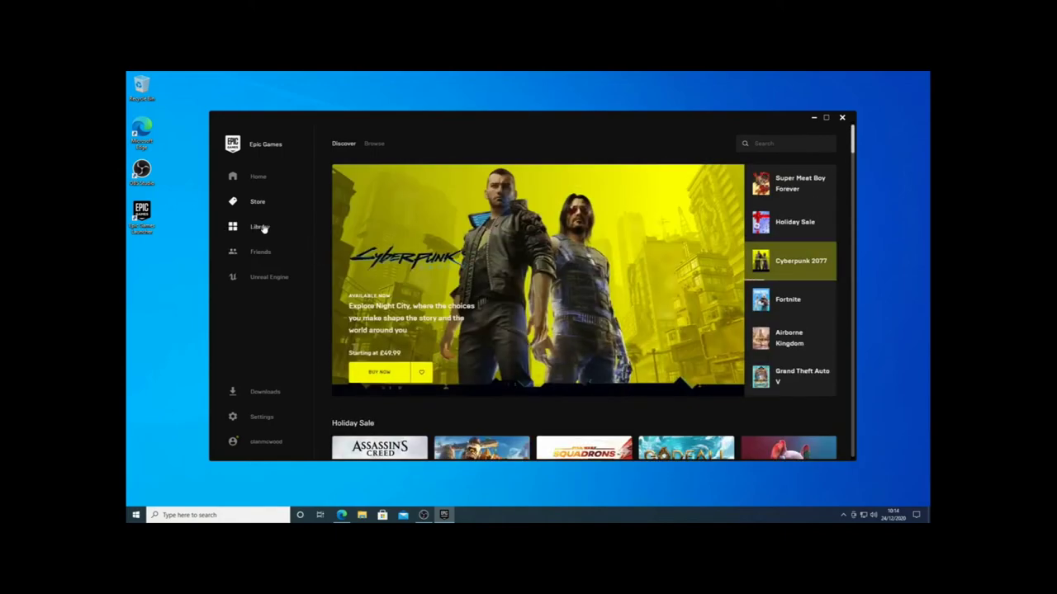
pyautogui.click(263, 228)
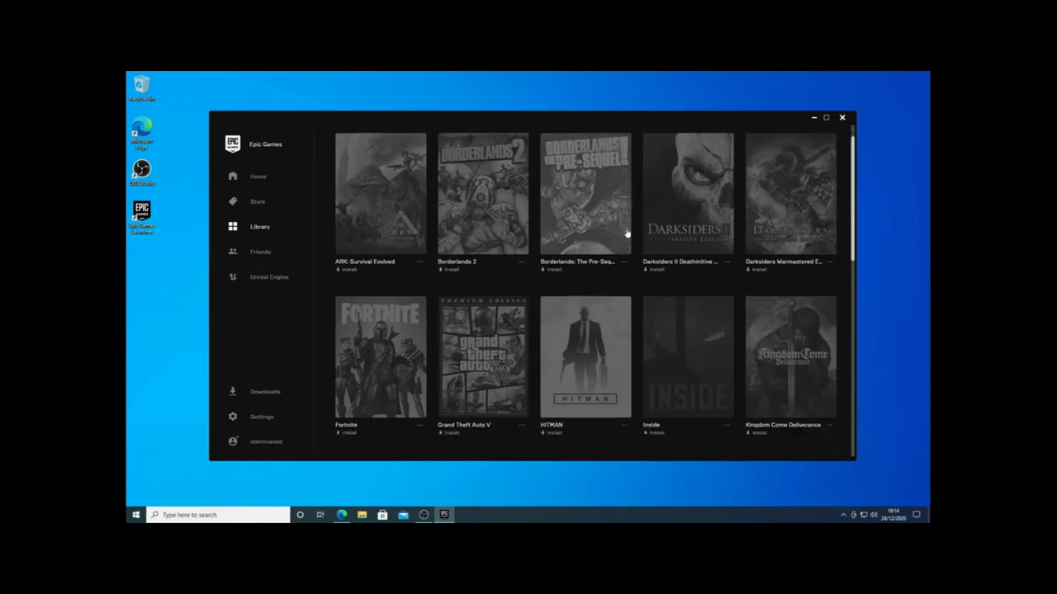
# Scroll the Library to Fortnite and start its install.
pyautogui.scroll(-8, 628, 239)
pyautogui.scroll(10, 623, 239)
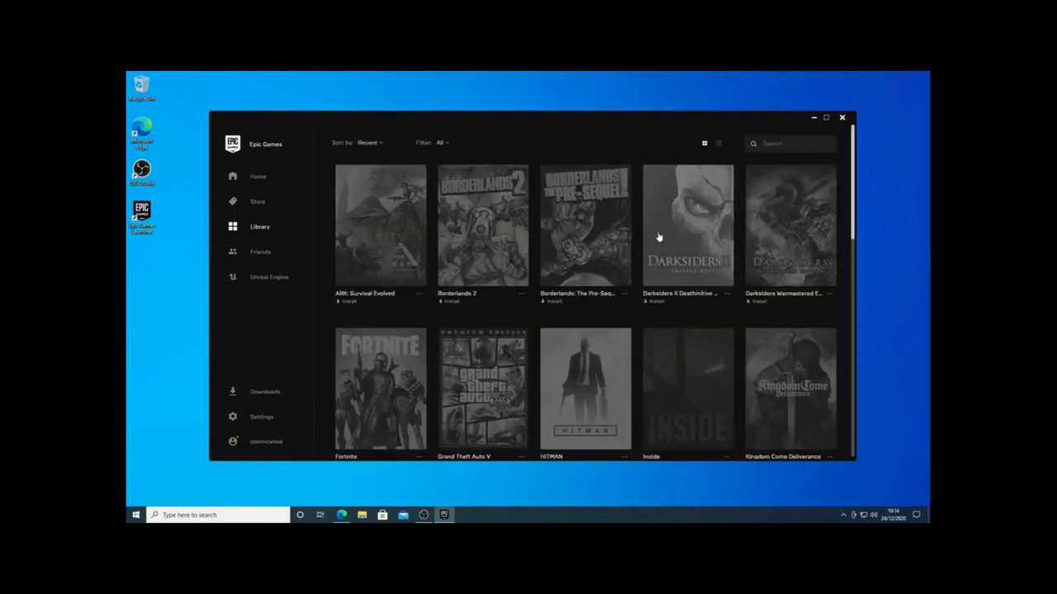
pyautogui.scroll(-2, 659, 237)
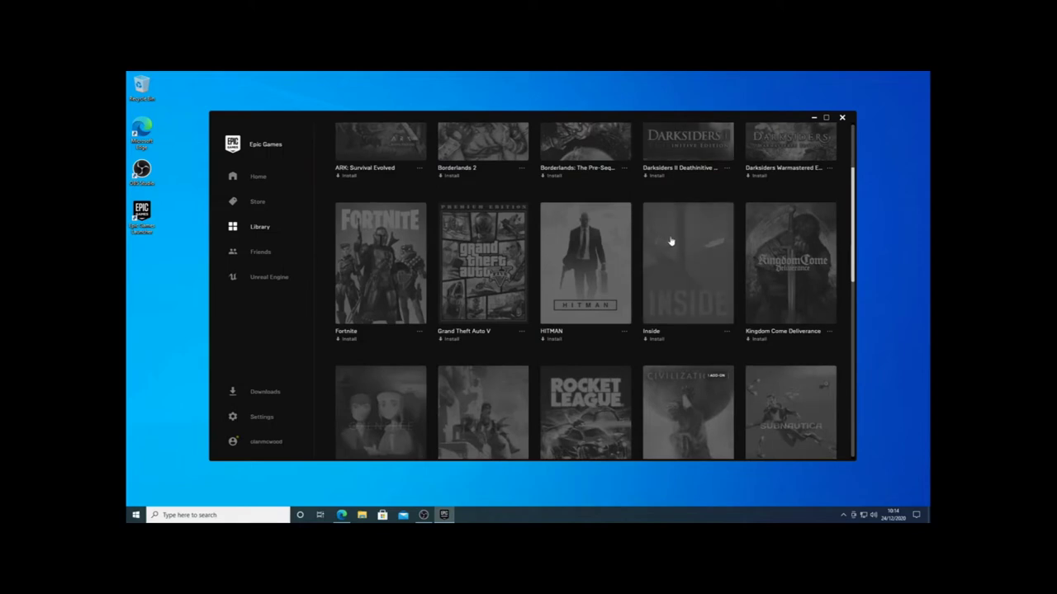
pyautogui.click(347, 339)
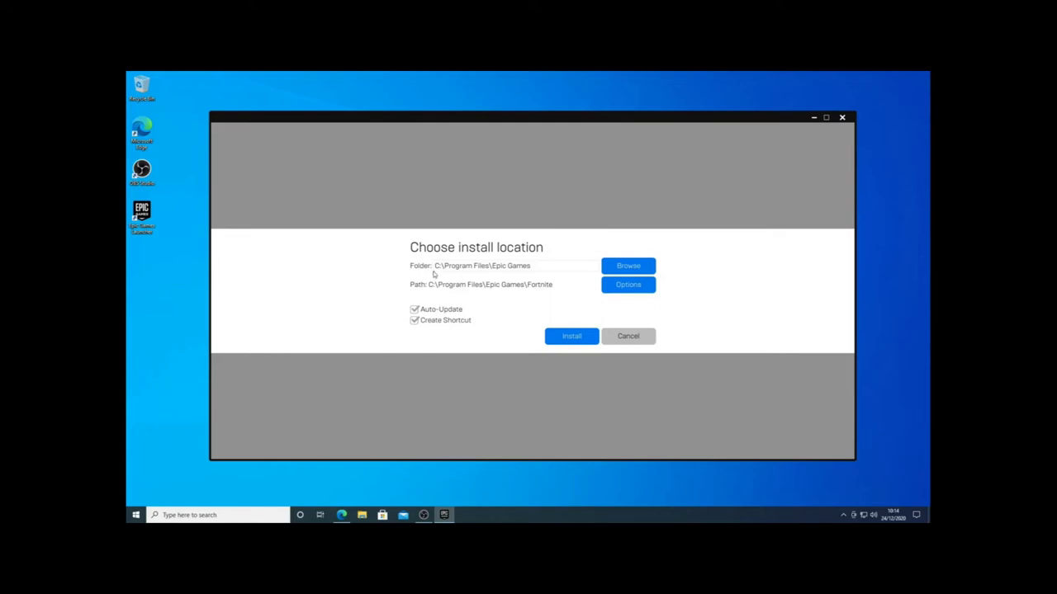
# Set Fortnite's install location to the D: drive (D:\Fortnite) and begin installing.
pyautogui.click(629, 269)
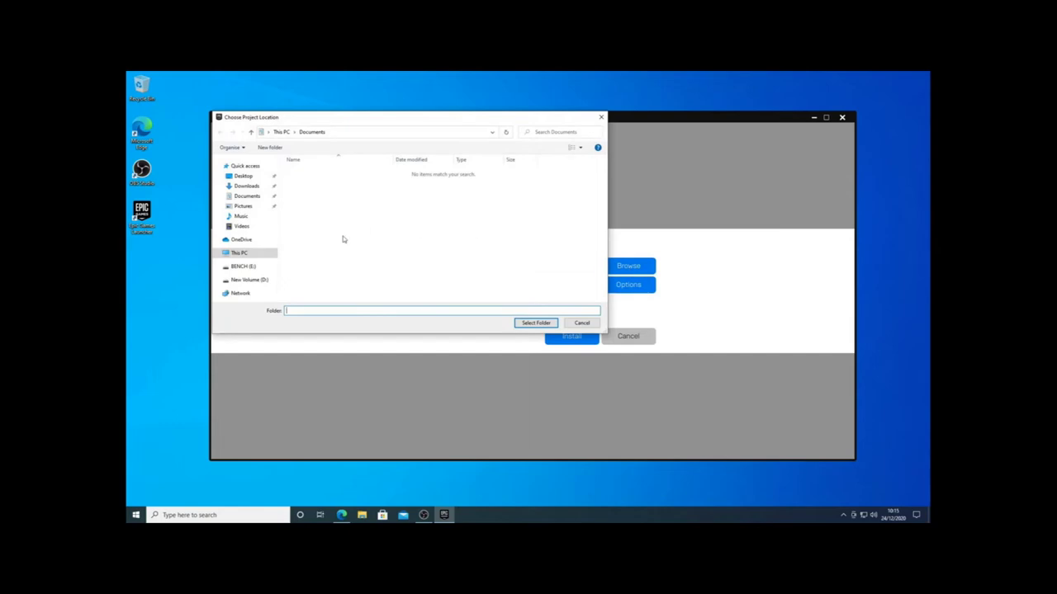
pyautogui.click(239, 254)
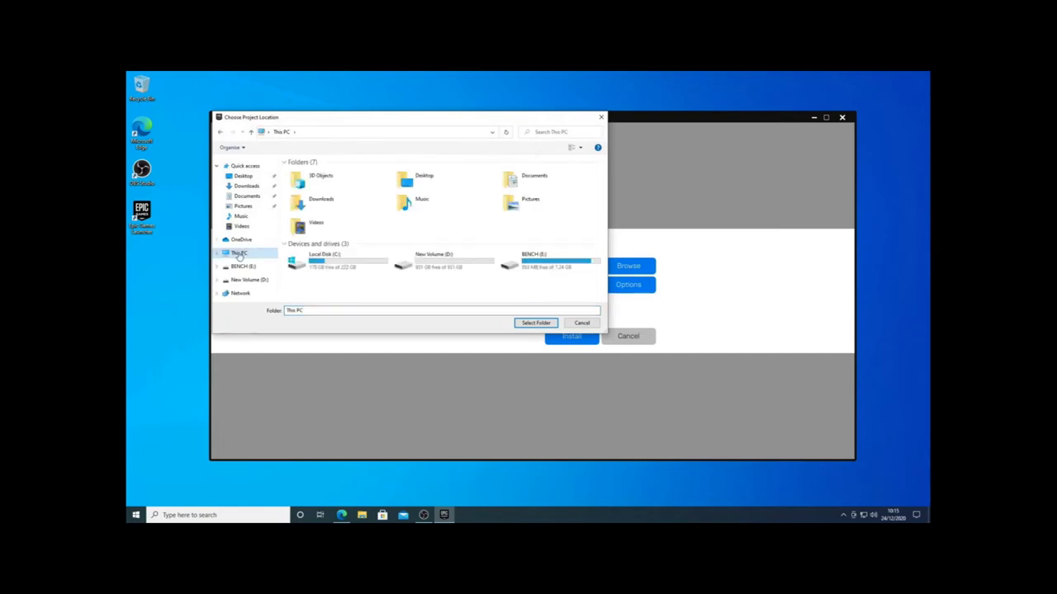
pyautogui.doubleClick(444, 261)
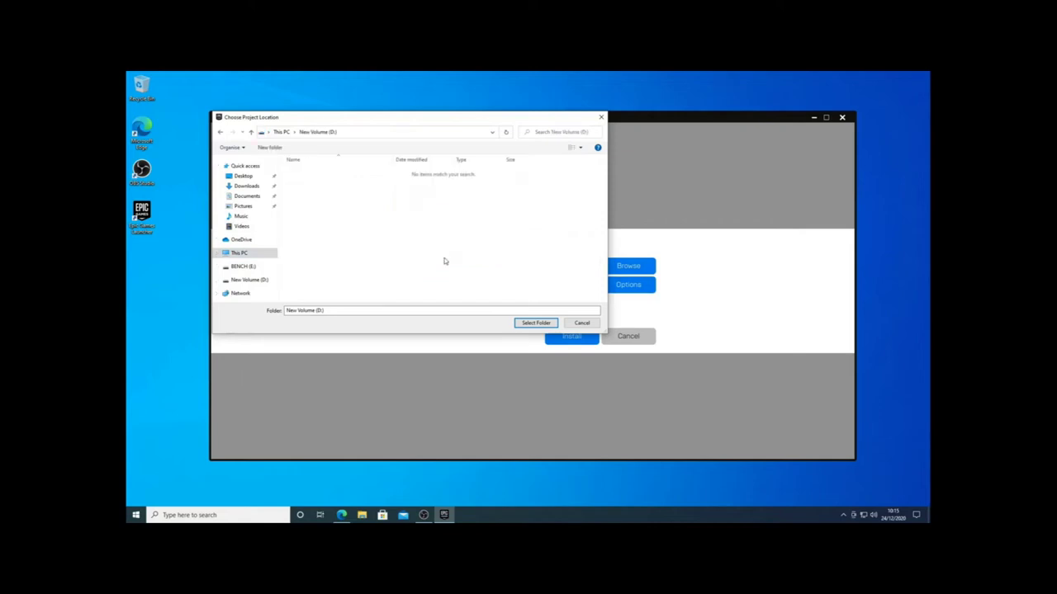
pyautogui.click(535, 323)
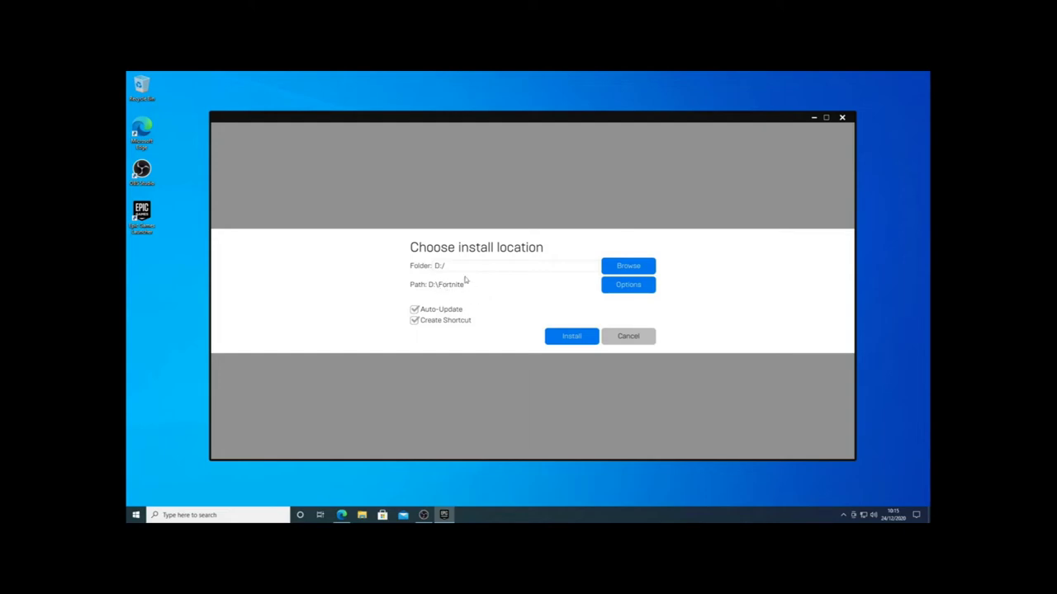
pyautogui.click(575, 338)
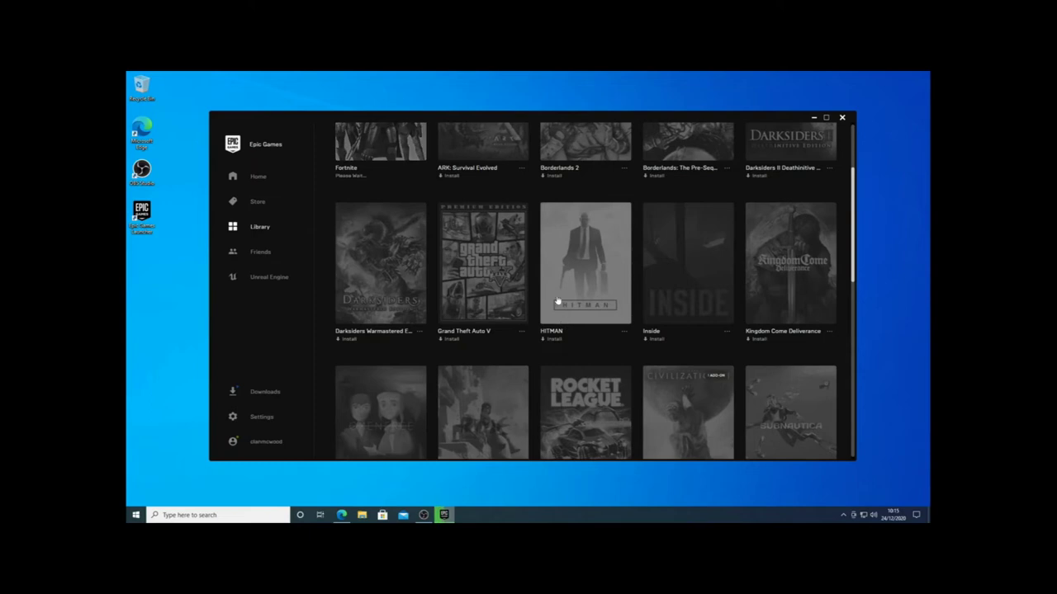
# Close the Add a Friend window and show Fortnite's progress under Downloads.
pyautogui.scroll(1, 528, 281)
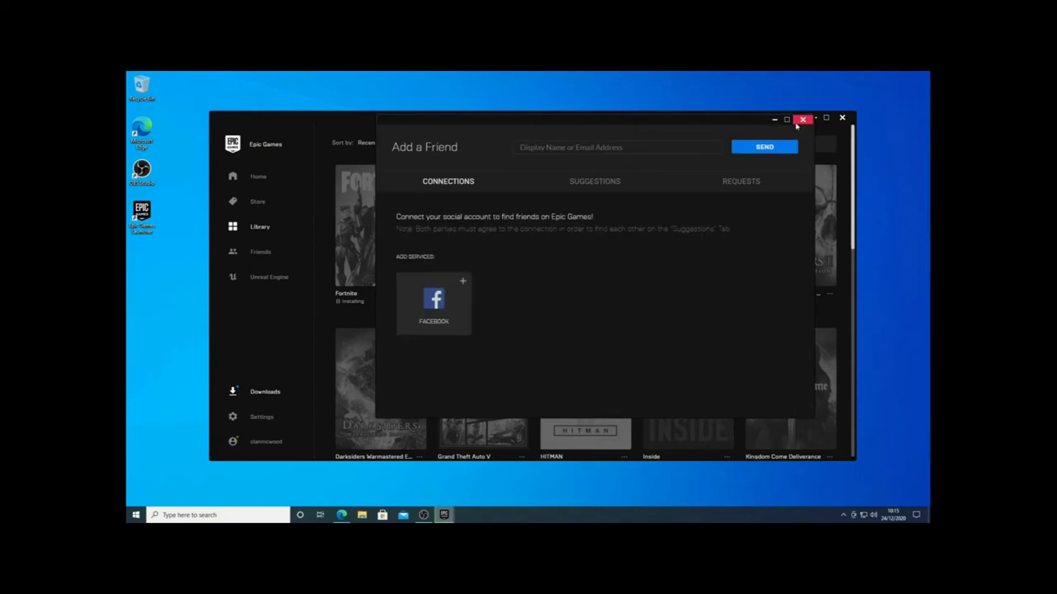
pyautogui.click(802, 119)
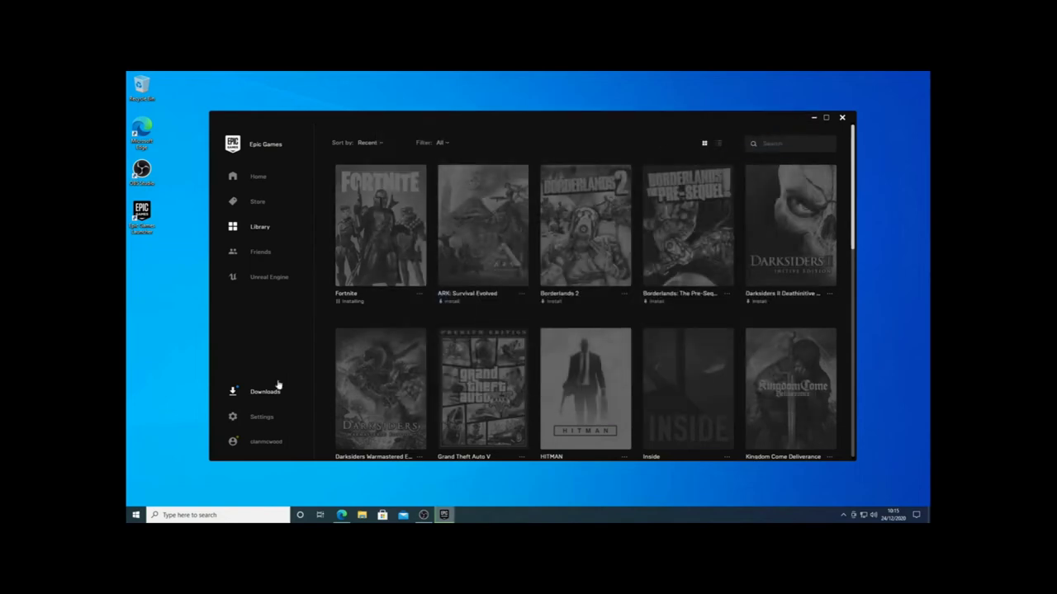
pyautogui.click(263, 395)
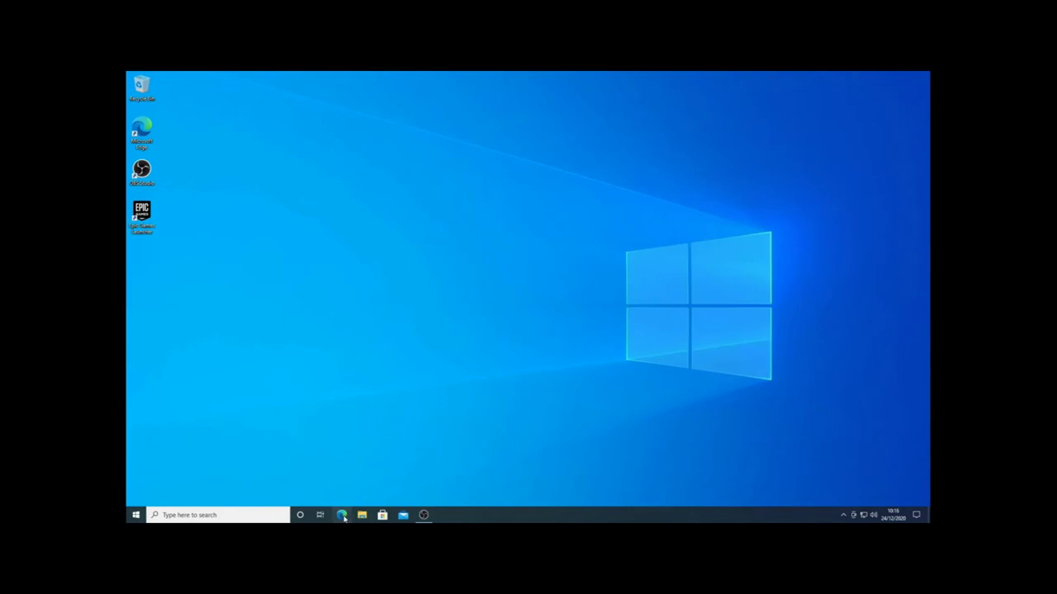
# Search Bing in Edge for 'steam' and open store.steampowered.com.
pyautogui.click(342, 515)
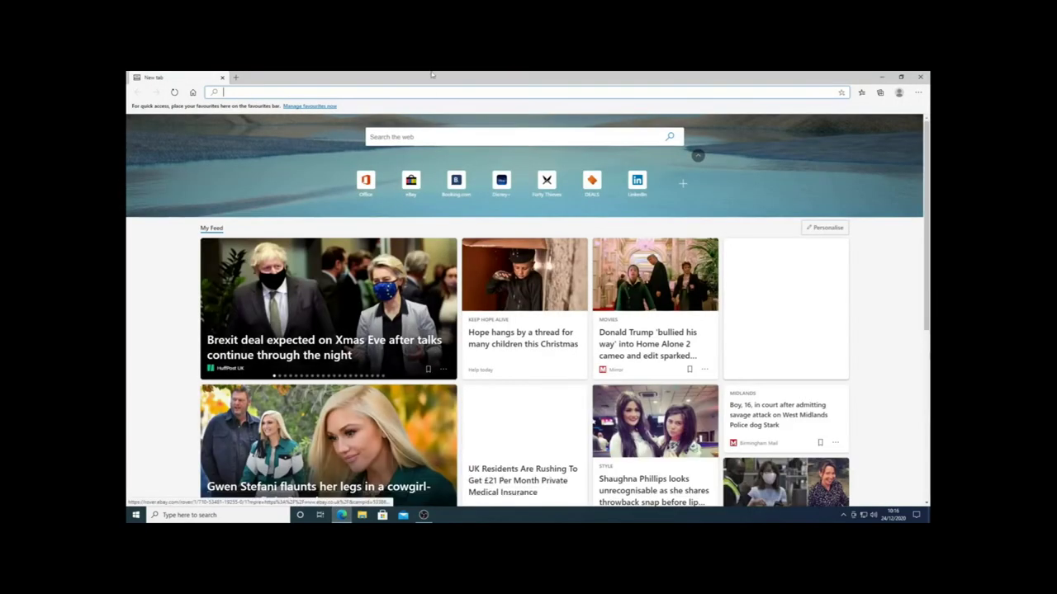
pyautogui.click(398, 137)
pyautogui.write('steam')
pyautogui.press('Return')
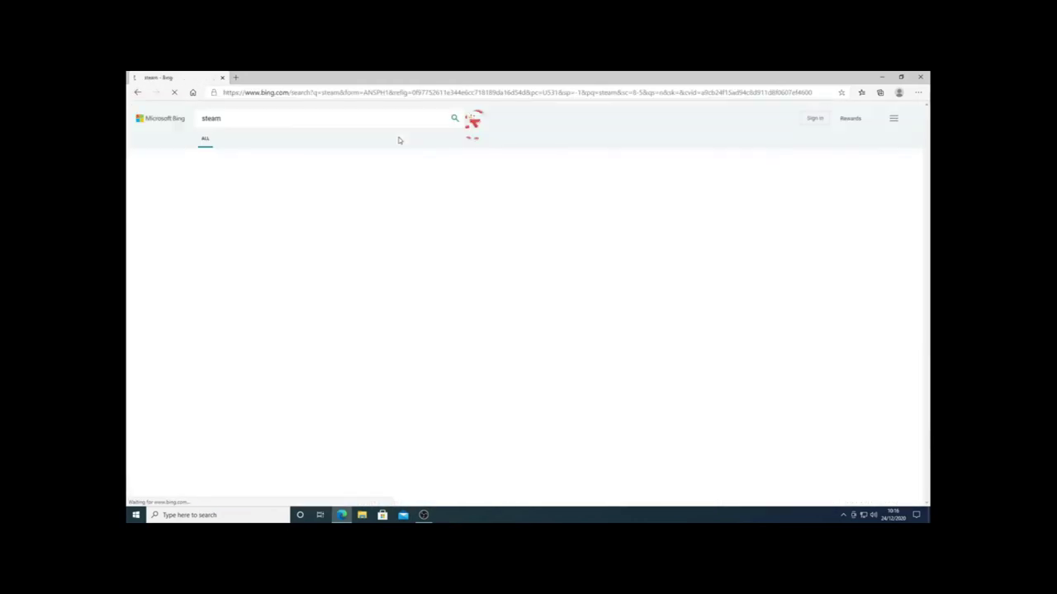
pyautogui.click(245, 175)
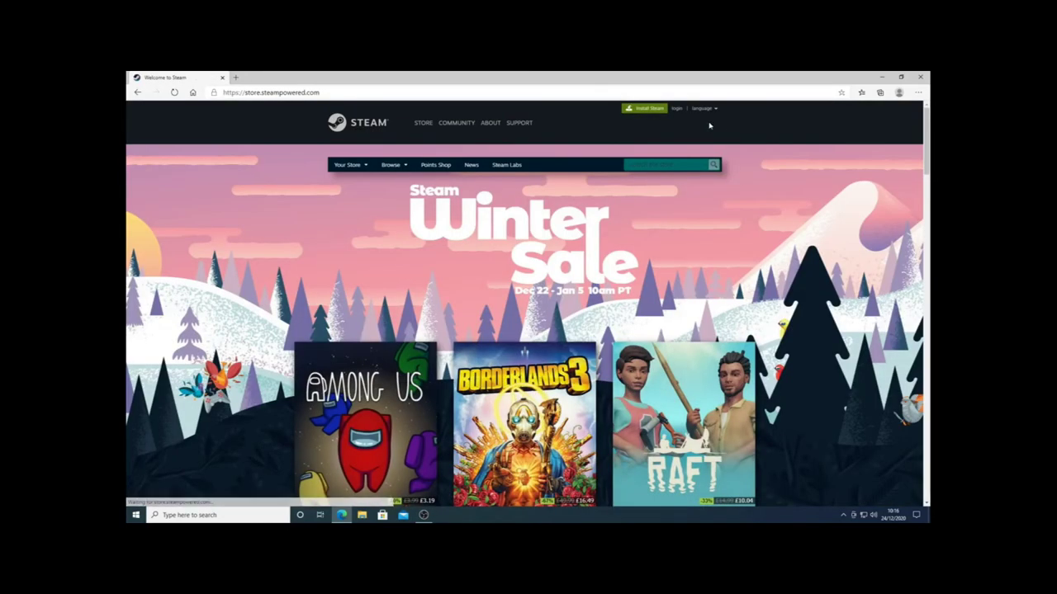
# Download SteamSetup.exe from the Install Steam page and run it.
pyautogui.click(639, 111)
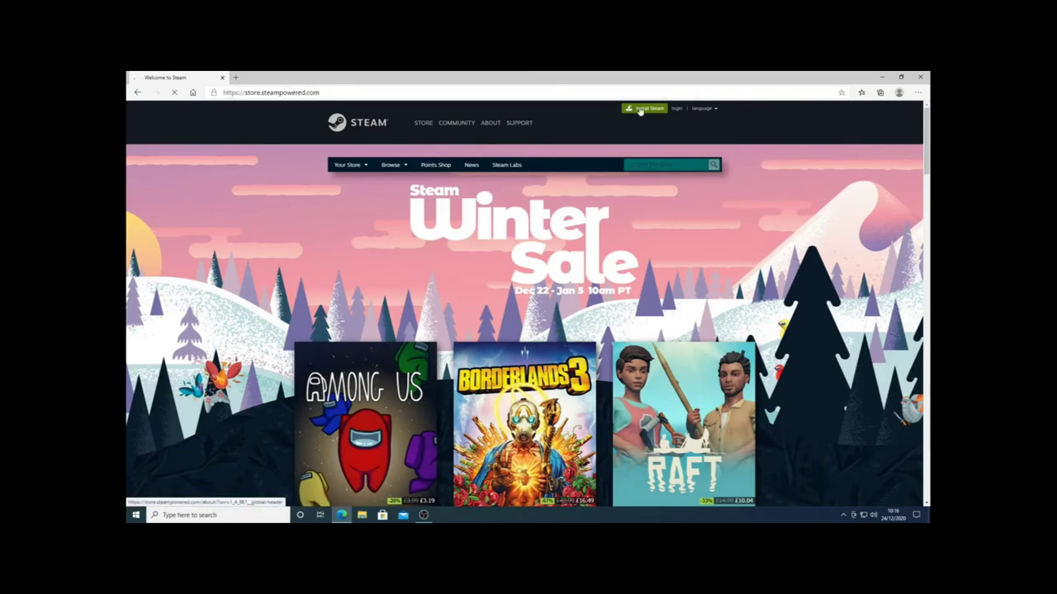
pyautogui.click(369, 311)
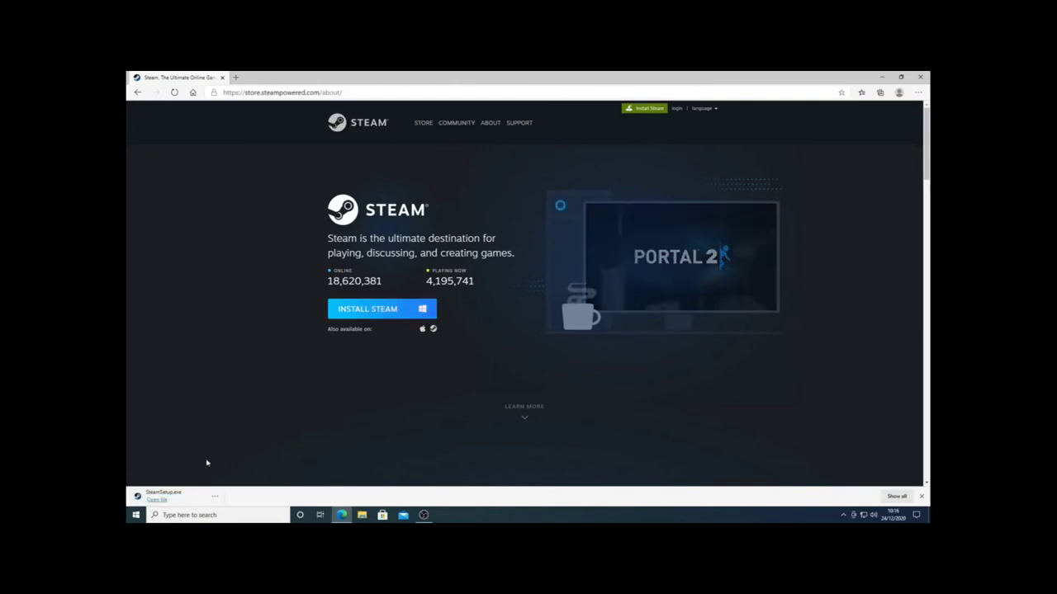
pyautogui.click(161, 495)
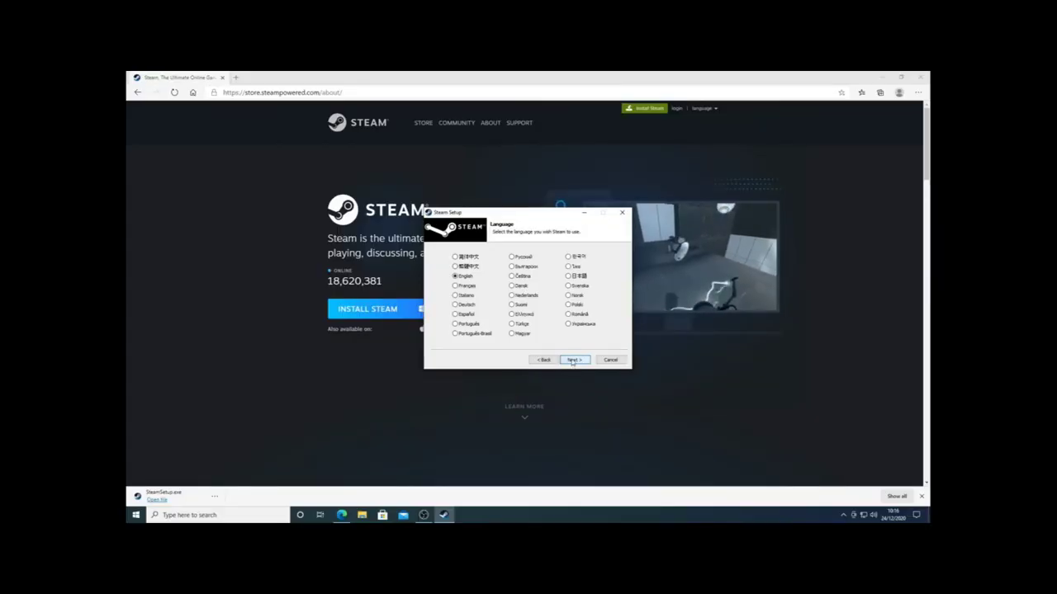
# Complete Steam setup in the suggested folder and launch Steam.
pyautogui.click(573, 361)
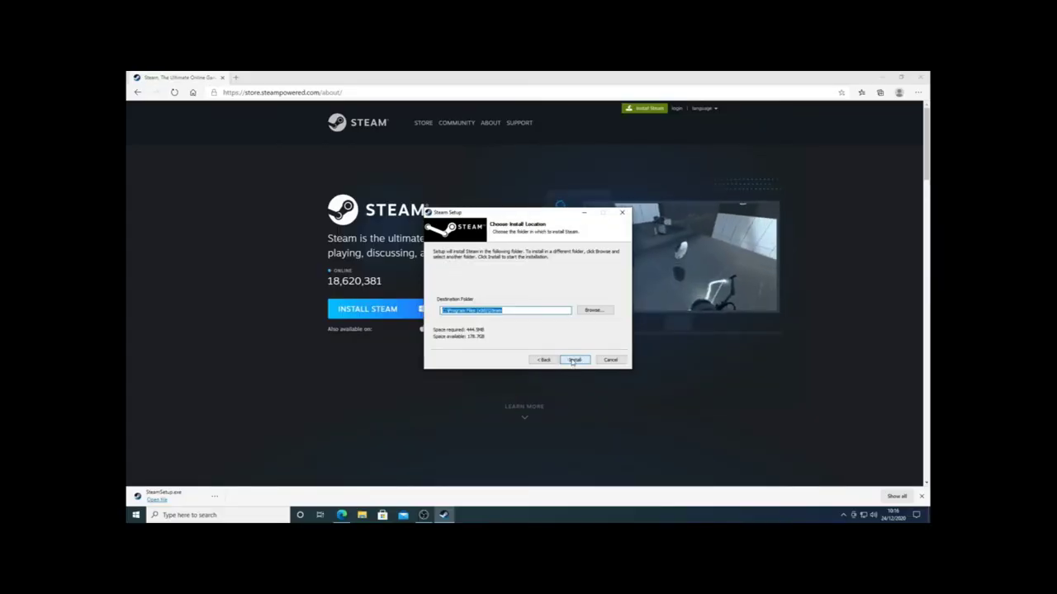
pyautogui.click(573, 360)
pyautogui.click(573, 361)
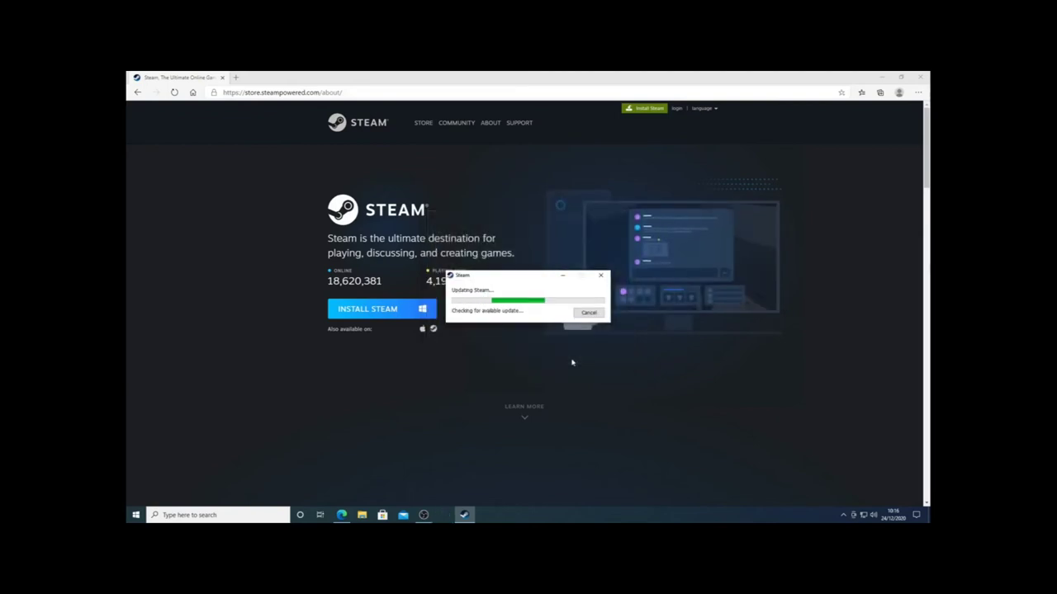
# Minimize the browser, close the account creation window, and view the Steam Library.
pyautogui.click(880, 79)
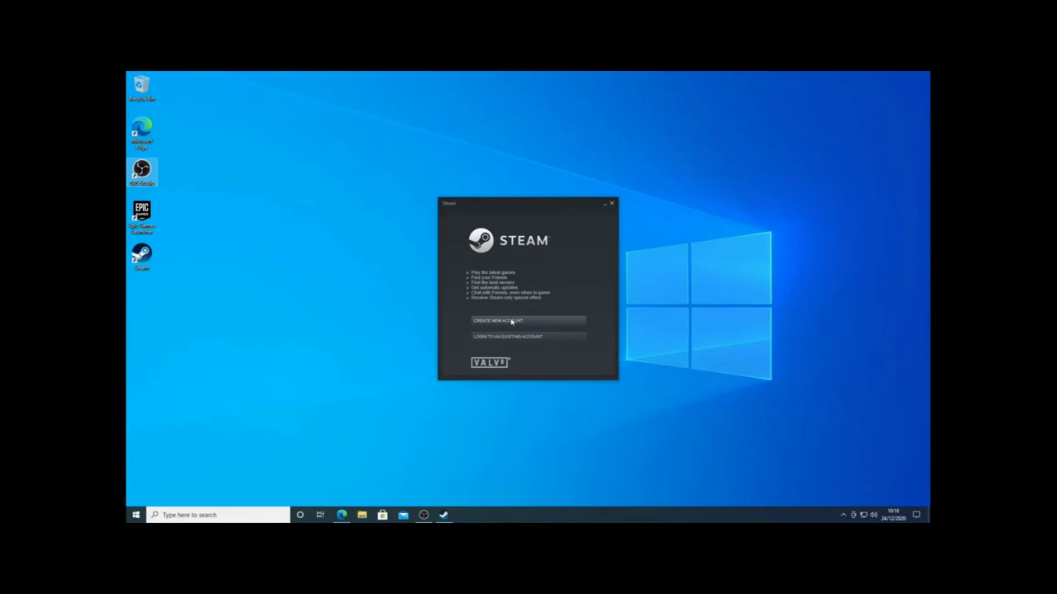
pyautogui.click(512, 322)
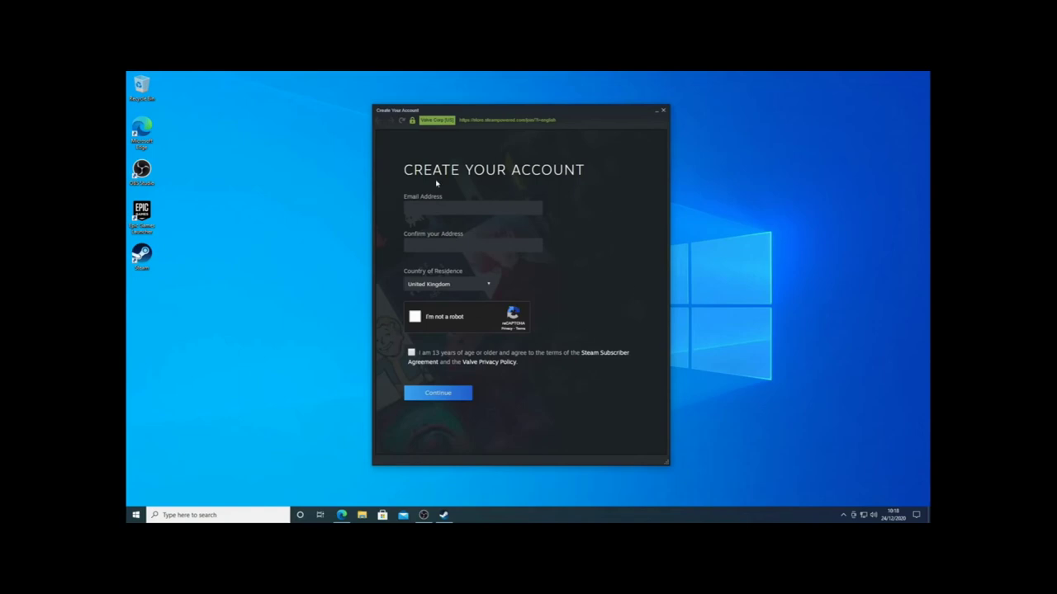
pyautogui.click(662, 109)
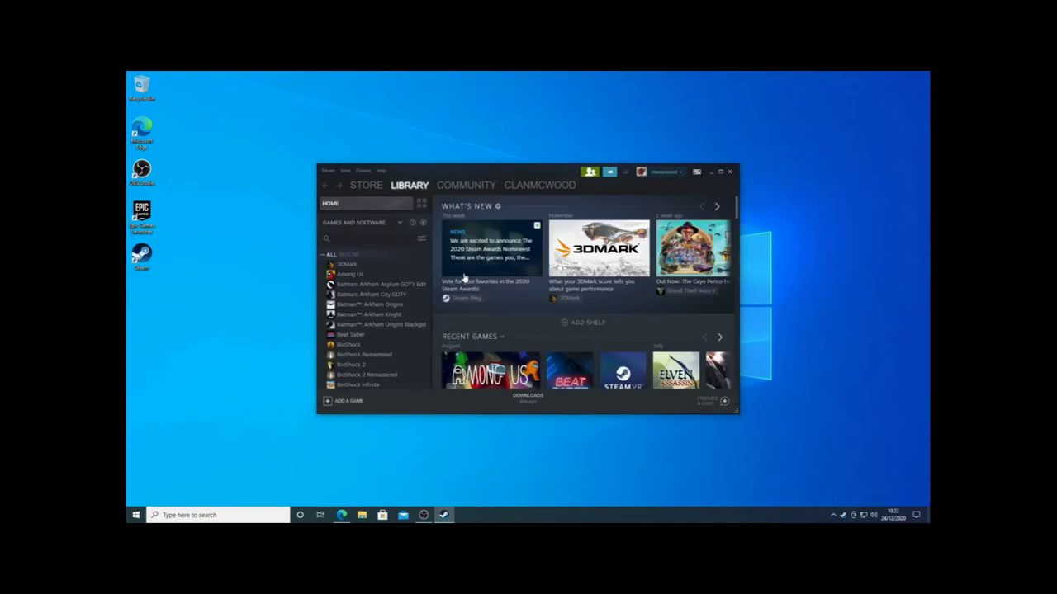
pyautogui.scroll(-10, 391, 333)
pyautogui.scroll(10, 391, 334)
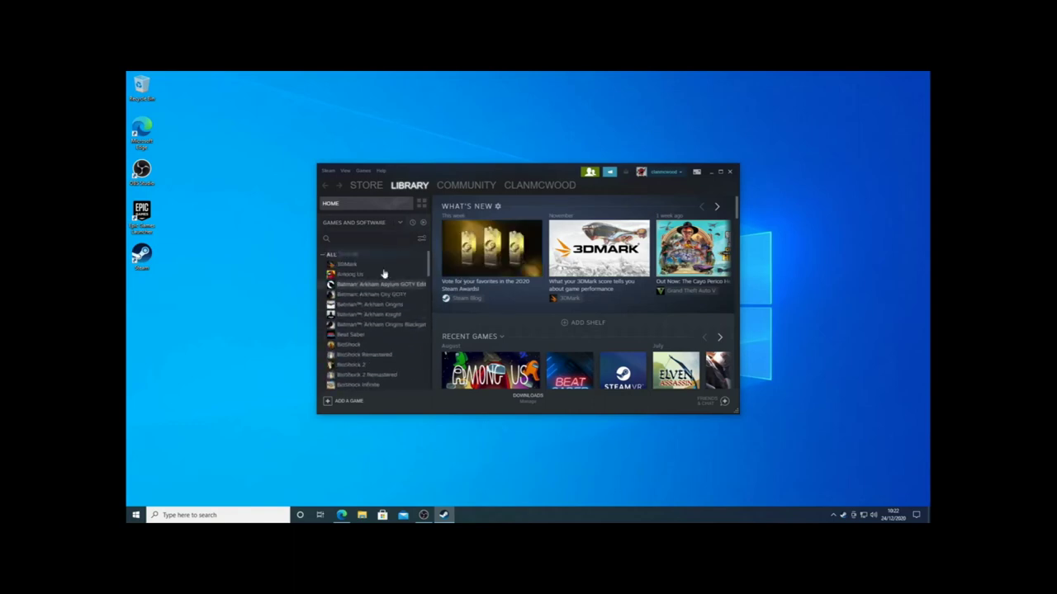
# Exit Family View by entering the PIN after one failed attempt, then close the Friends list.
pyautogui.click(326, 171)
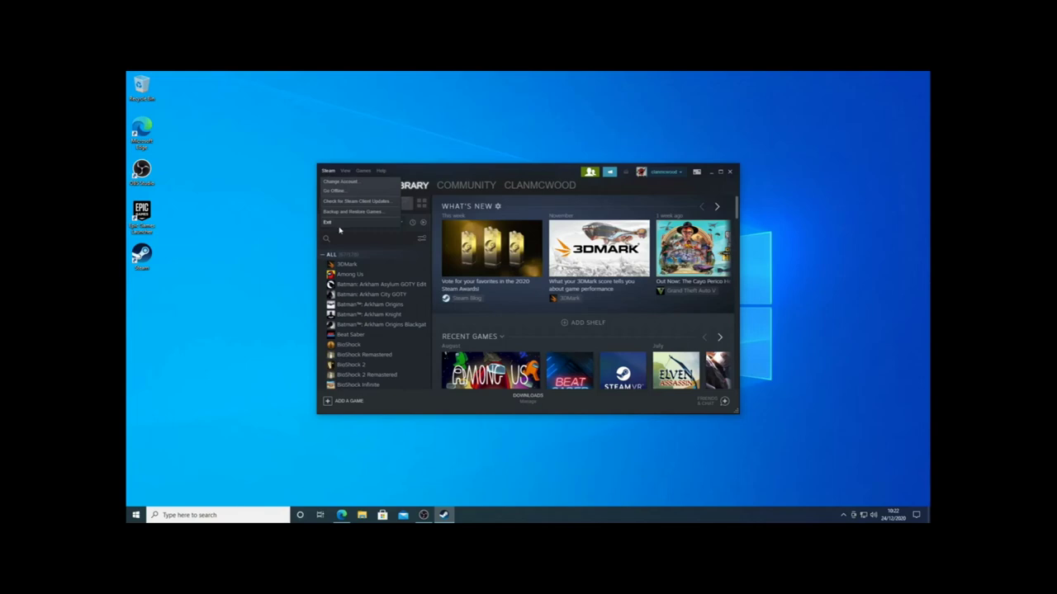
pyautogui.click(589, 172)
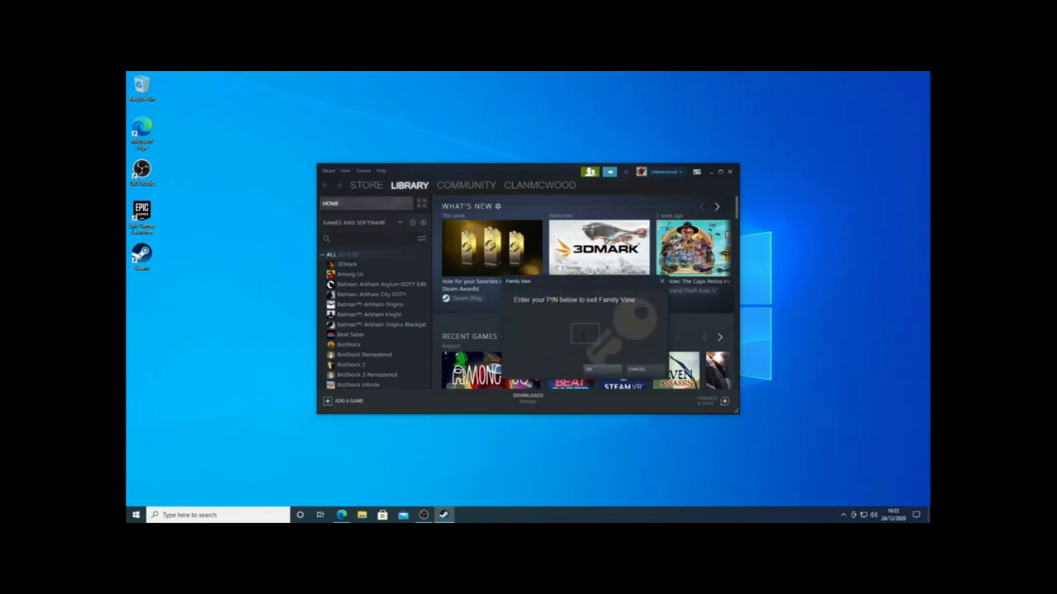
pyautogui.press('Return')
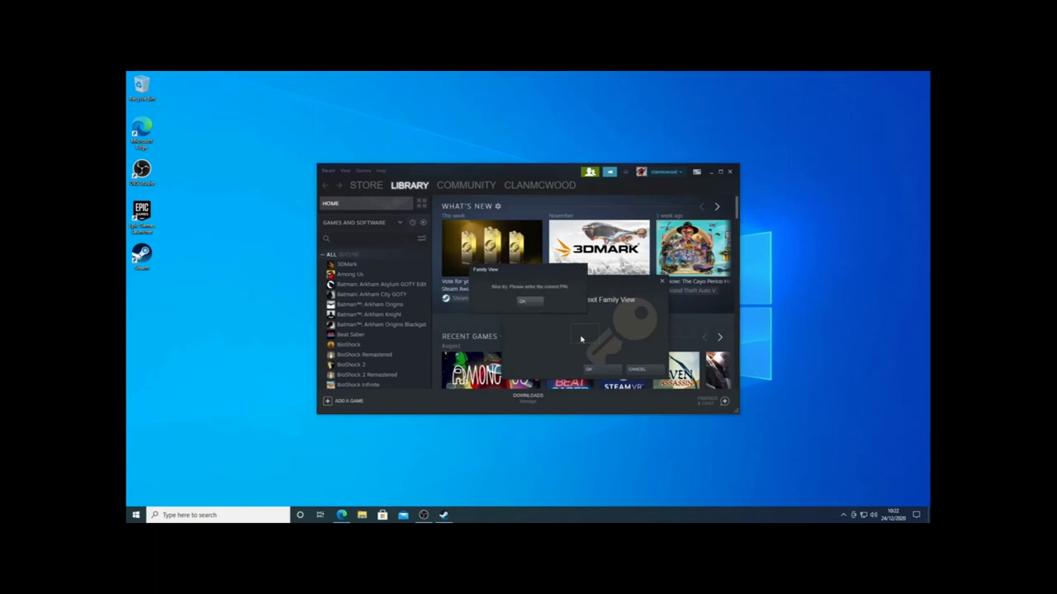
pyautogui.click(526, 301)
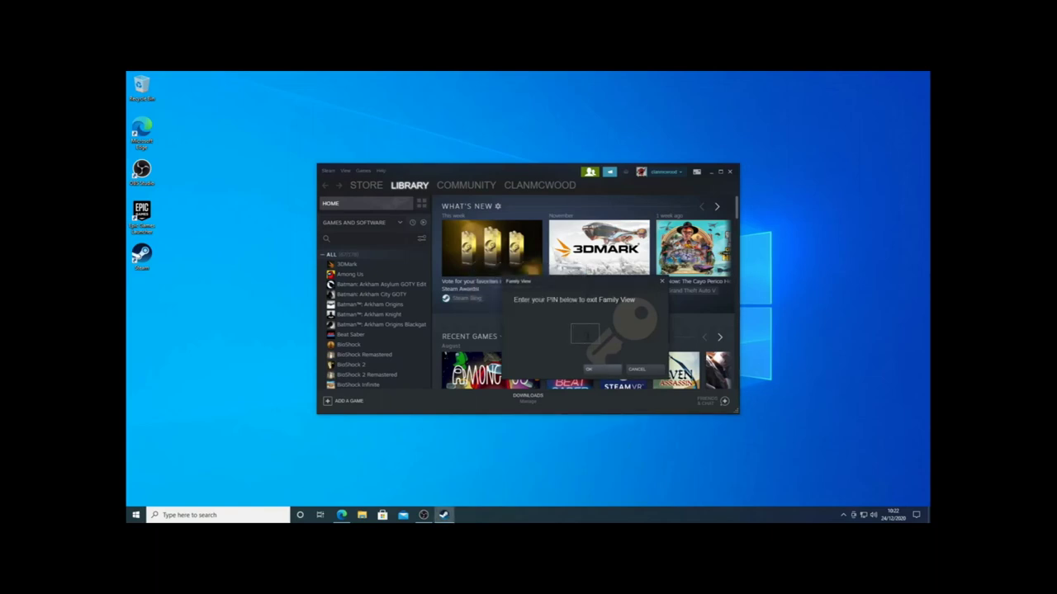
pyautogui.write('1234')
pyautogui.press('Return')
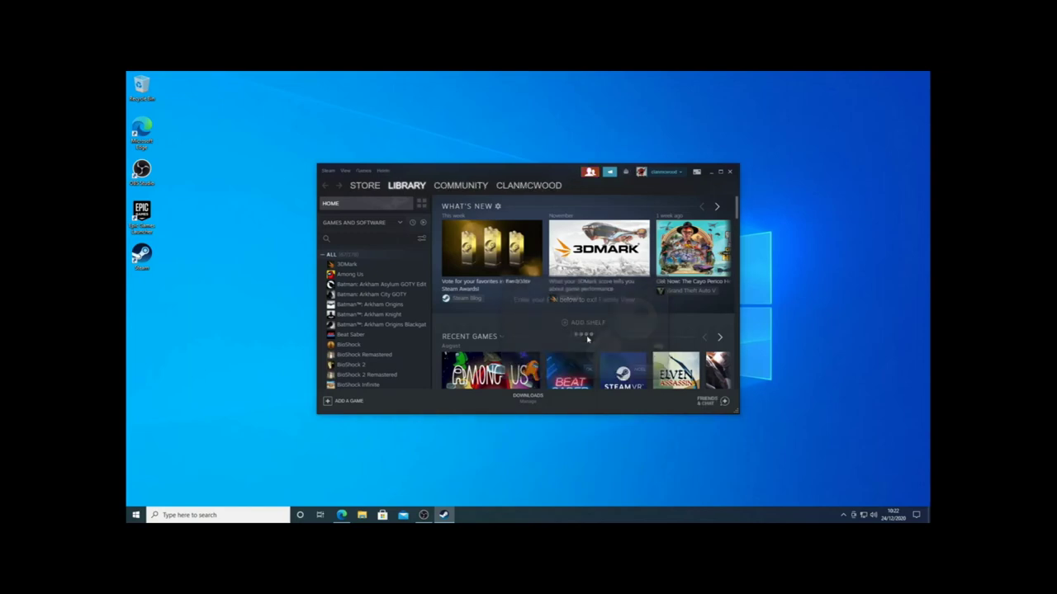
pyautogui.click(586, 167)
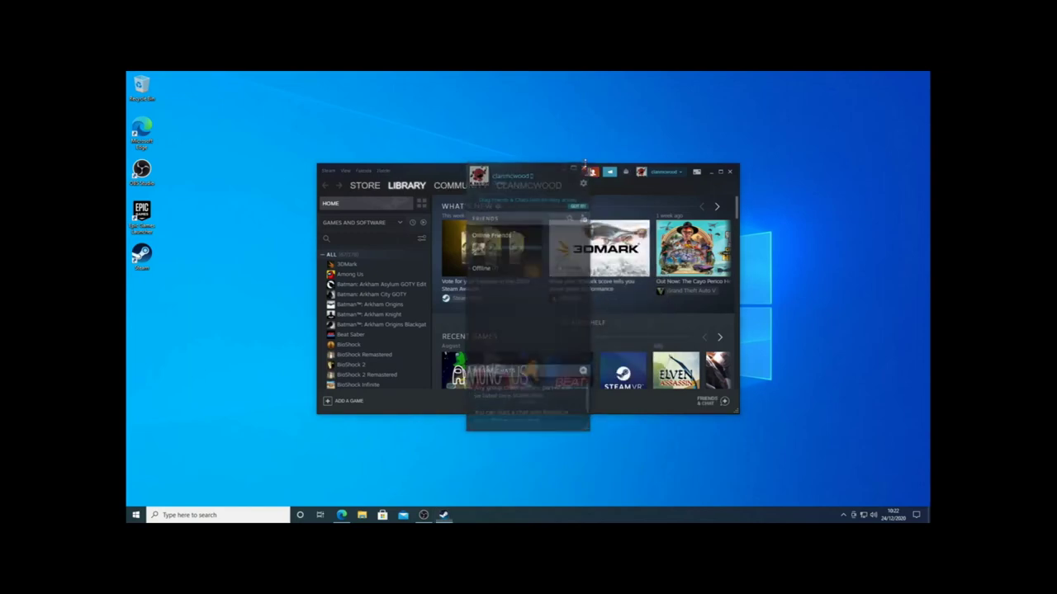
# Open Steam's Downloads settings and show the Steam Library Folders list.
pyautogui.click(328, 170)
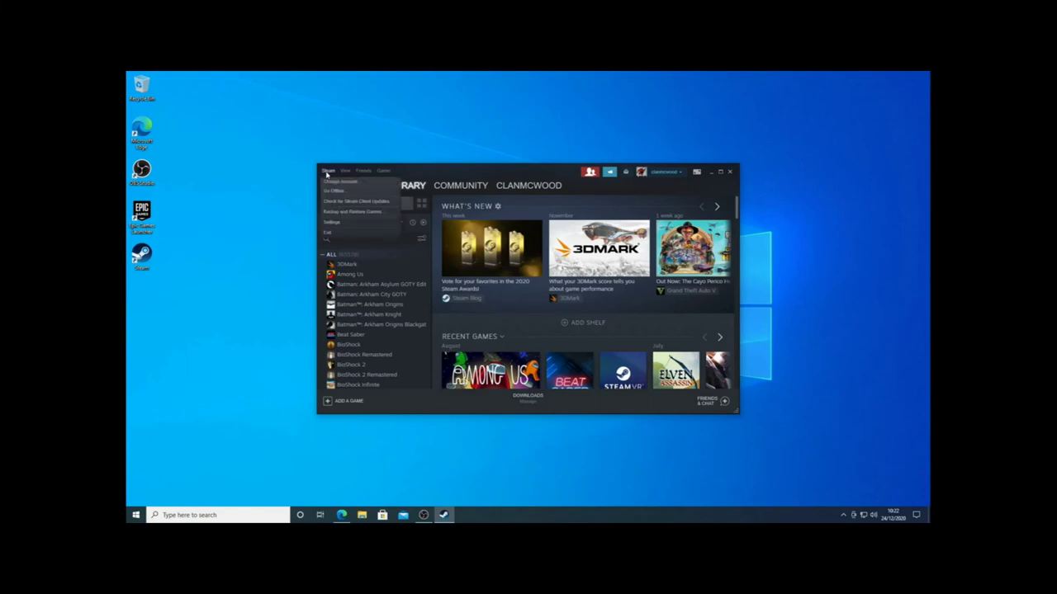
pyautogui.click(332, 223)
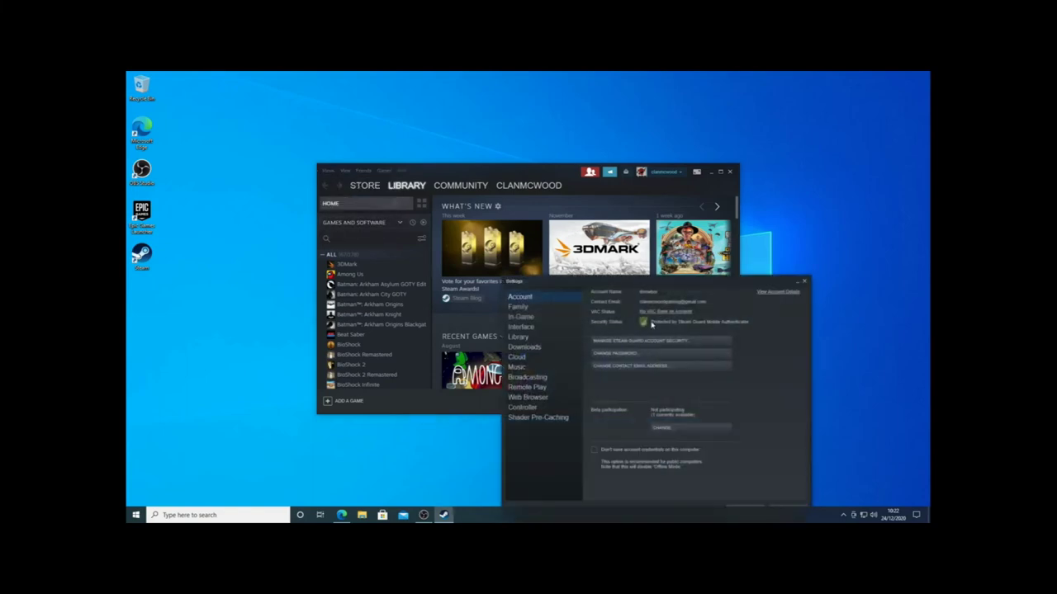
pyautogui.click(535, 350)
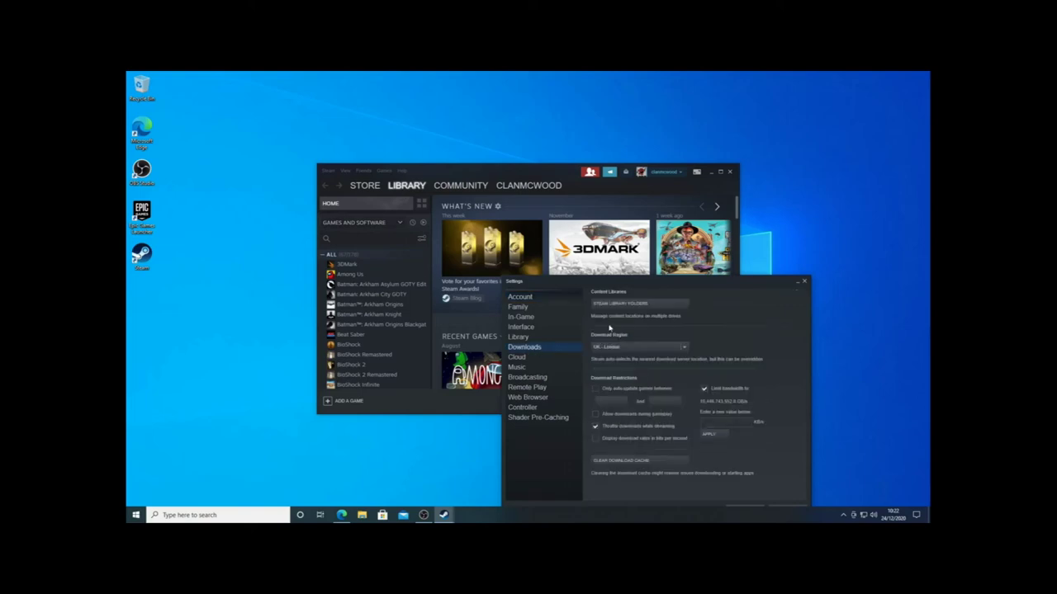
pyautogui.click(627, 305)
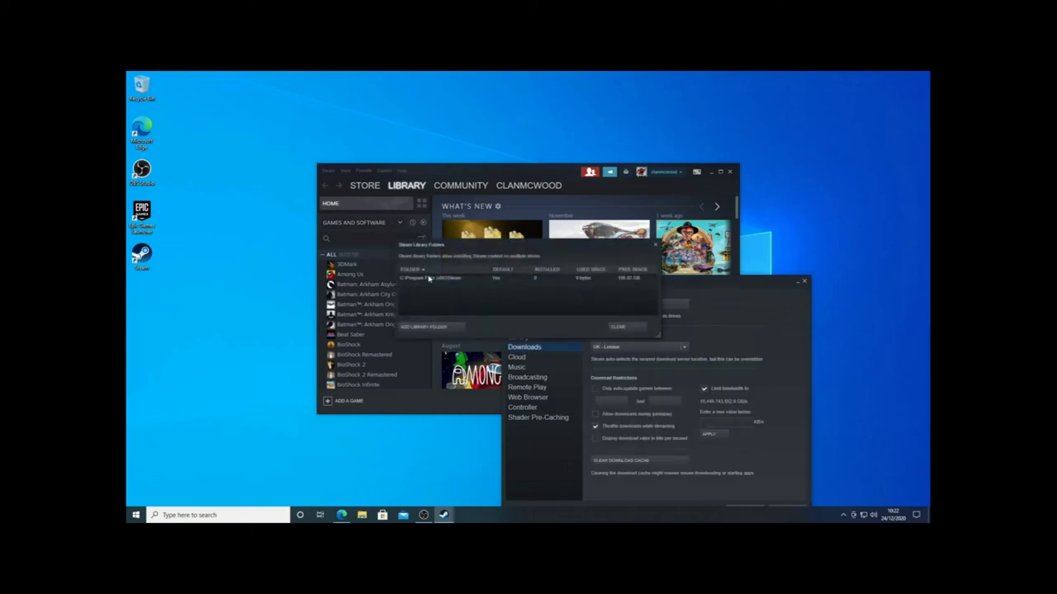
# Add a new library folder 'SteamLibrary' created on the D: drive.
pyautogui.click(413, 326)
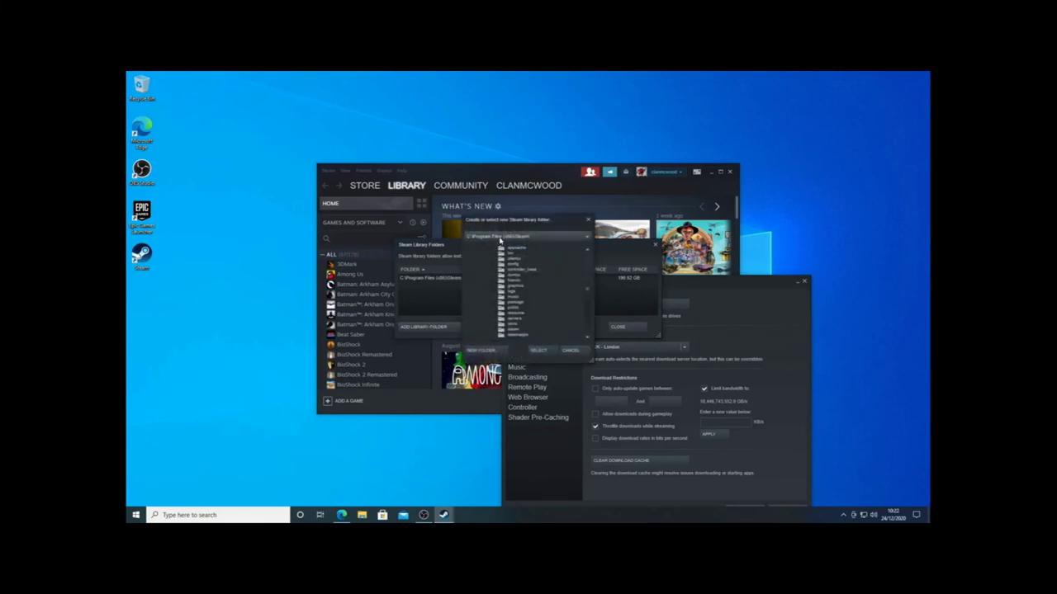
pyautogui.click(587, 238)
pyautogui.click(487, 257)
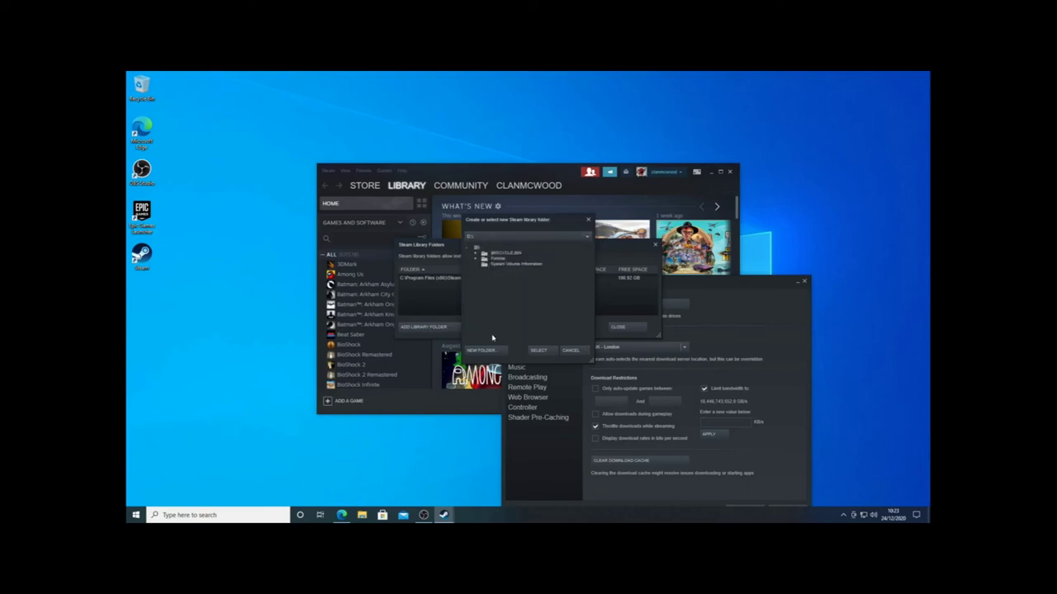
pyautogui.click(485, 350)
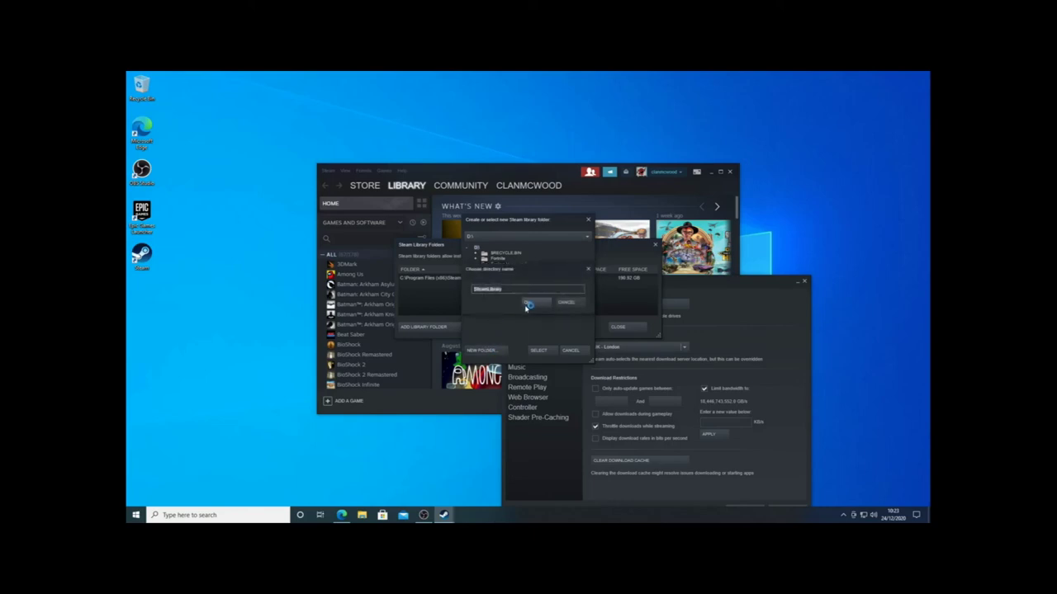
pyautogui.click(527, 304)
pyautogui.click(545, 351)
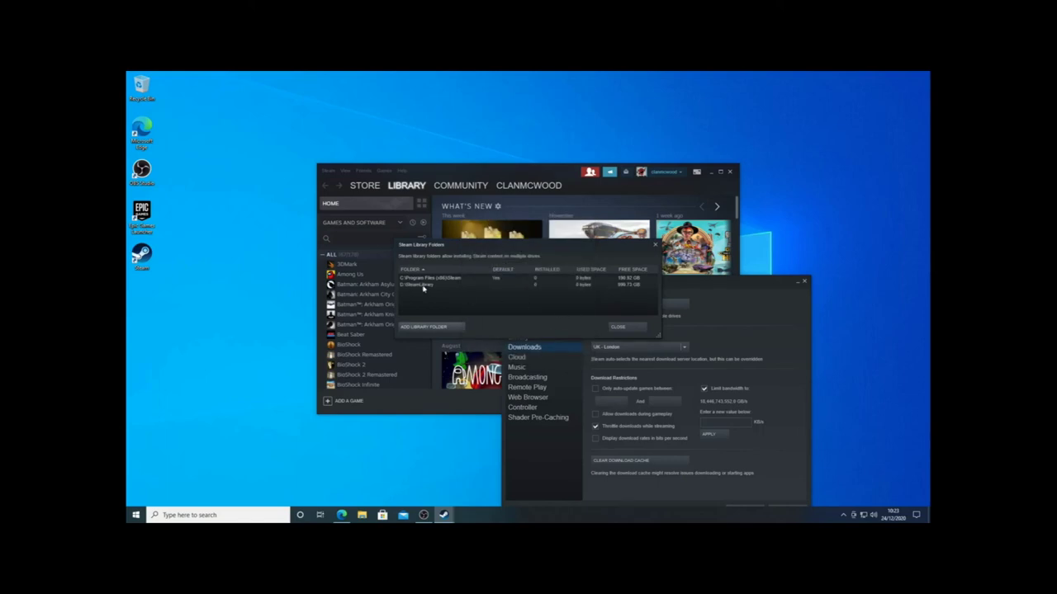
# Make D:\SteamLibrary the default library folder and close the folders list.
pyautogui.rightClick(425, 287)
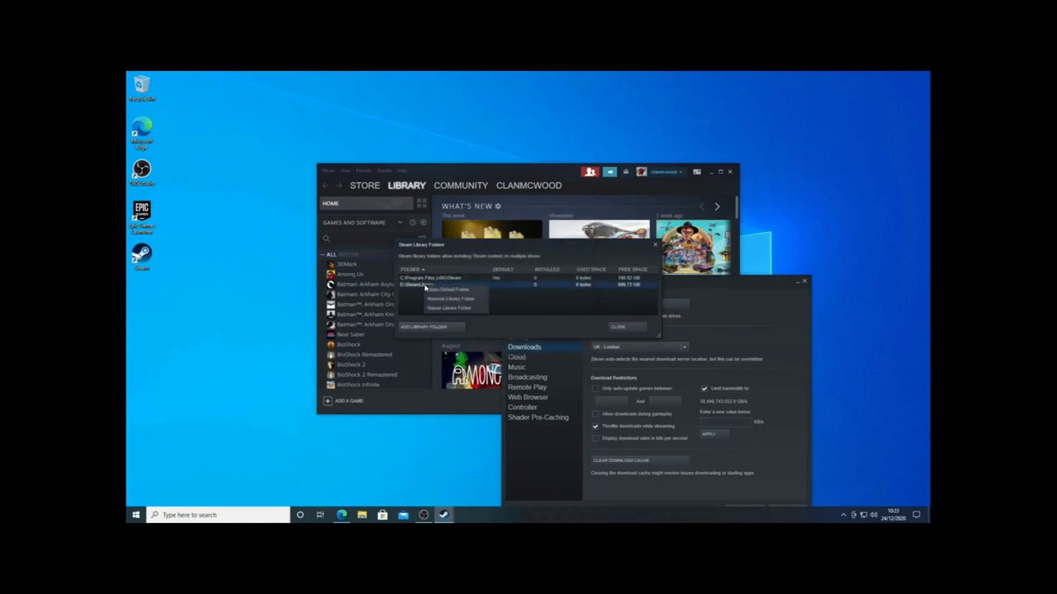
pyautogui.click(437, 290)
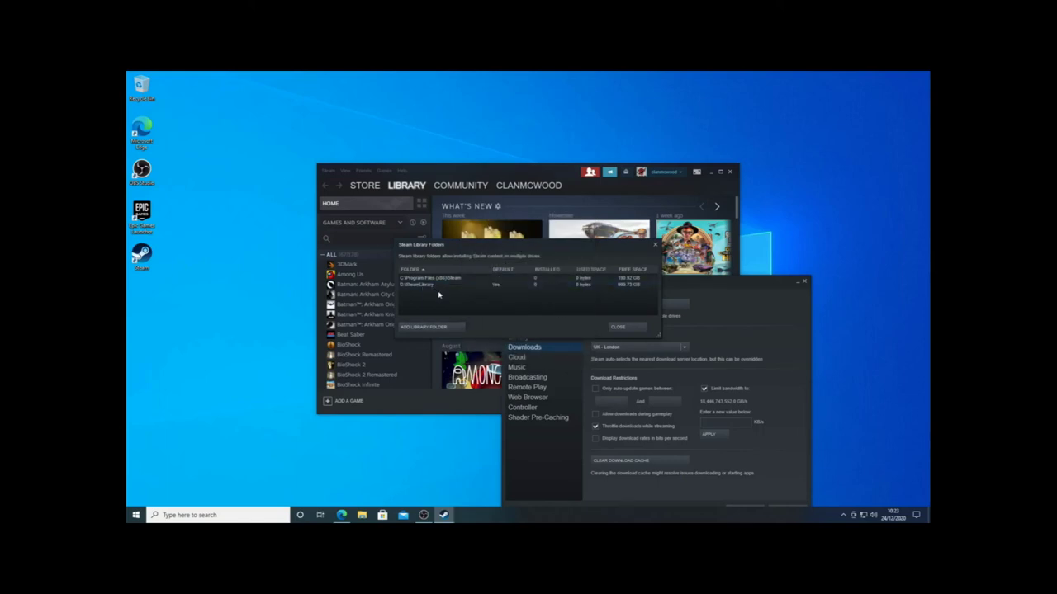
pyautogui.click(618, 327)
pyautogui.moveTo(692, 288); pyautogui.dragTo(629, 239)
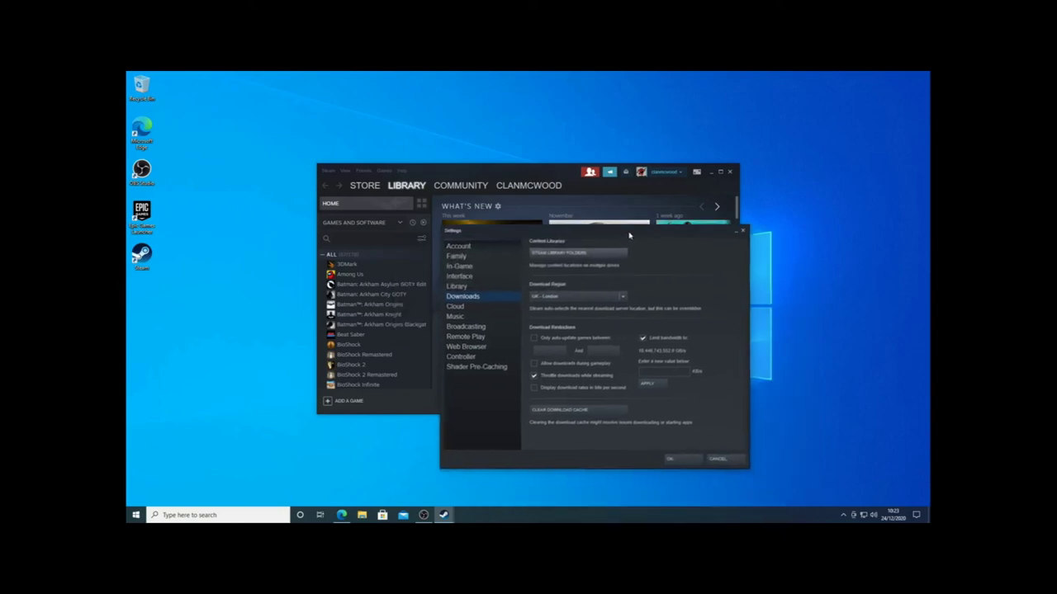
# Verify the Among Us install prompt targets D:\SteamLibrary, cancel it, and quit Steam.
pyautogui.click(742, 231)
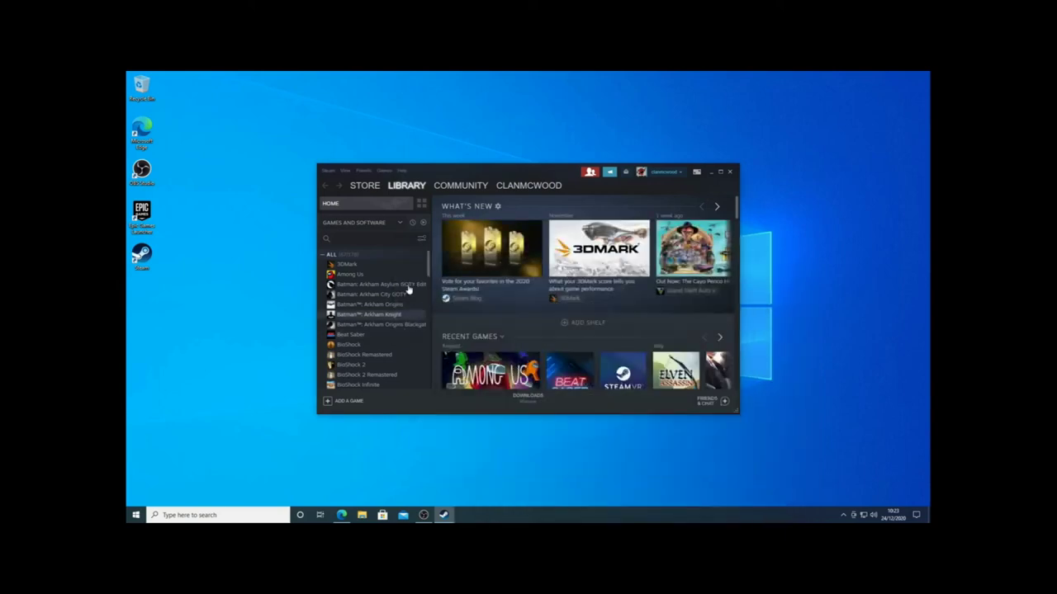
pyautogui.click(353, 275)
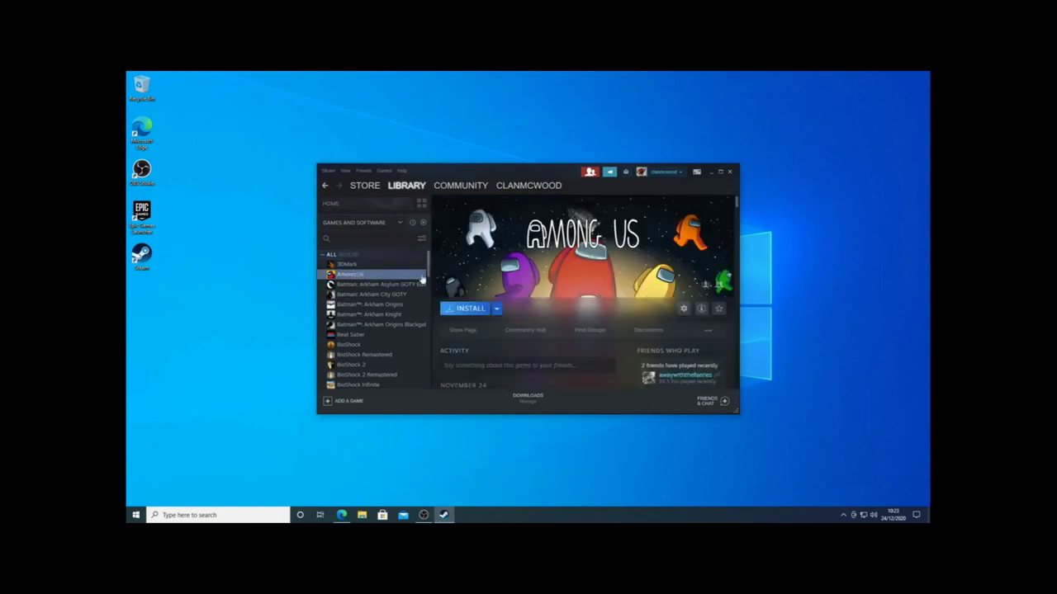
pyautogui.click(468, 310)
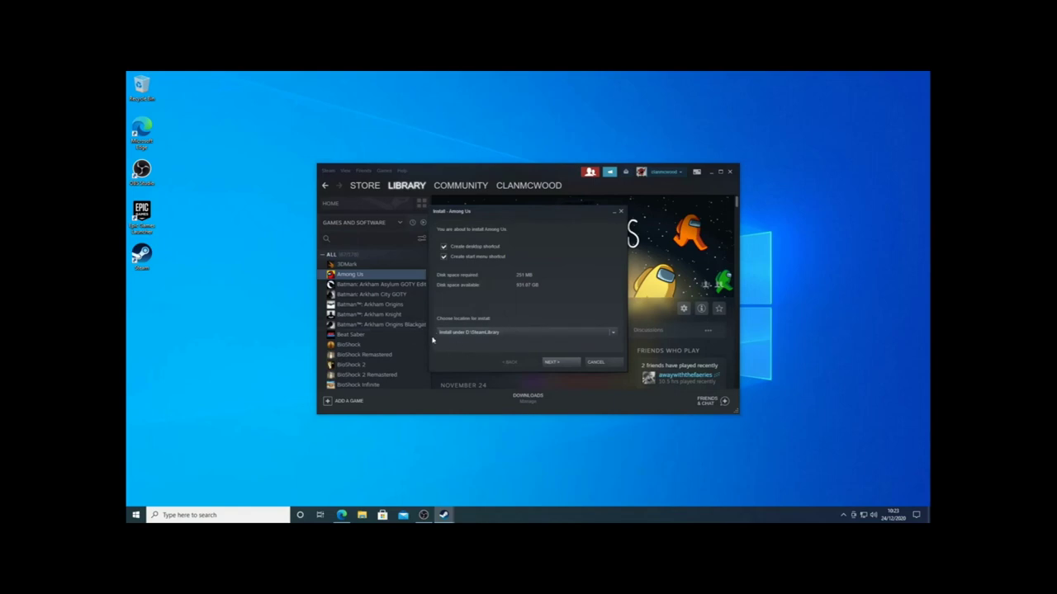
pyautogui.click(596, 363)
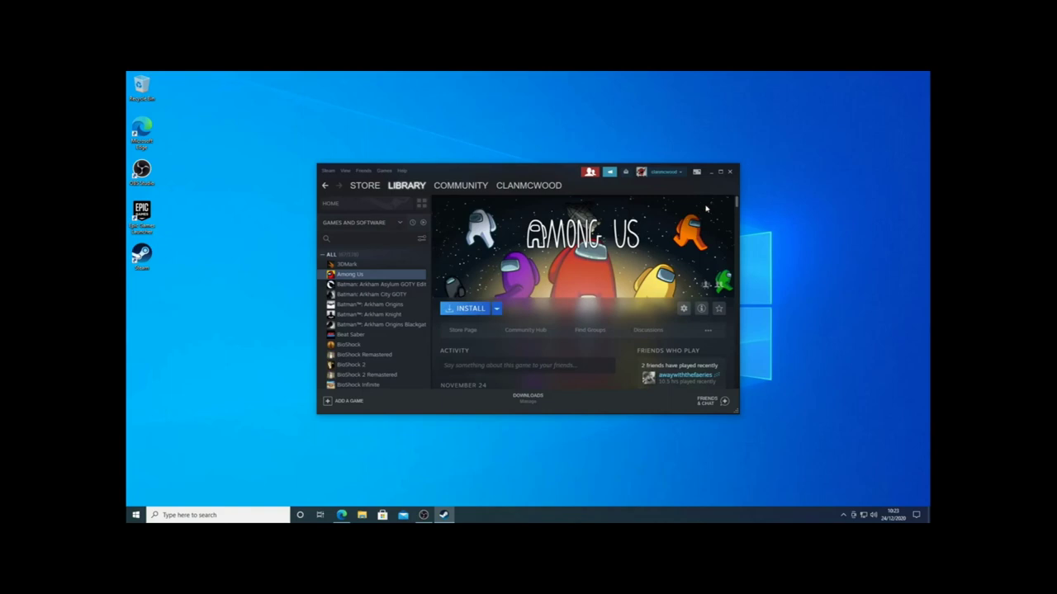
pyautogui.click(729, 172)
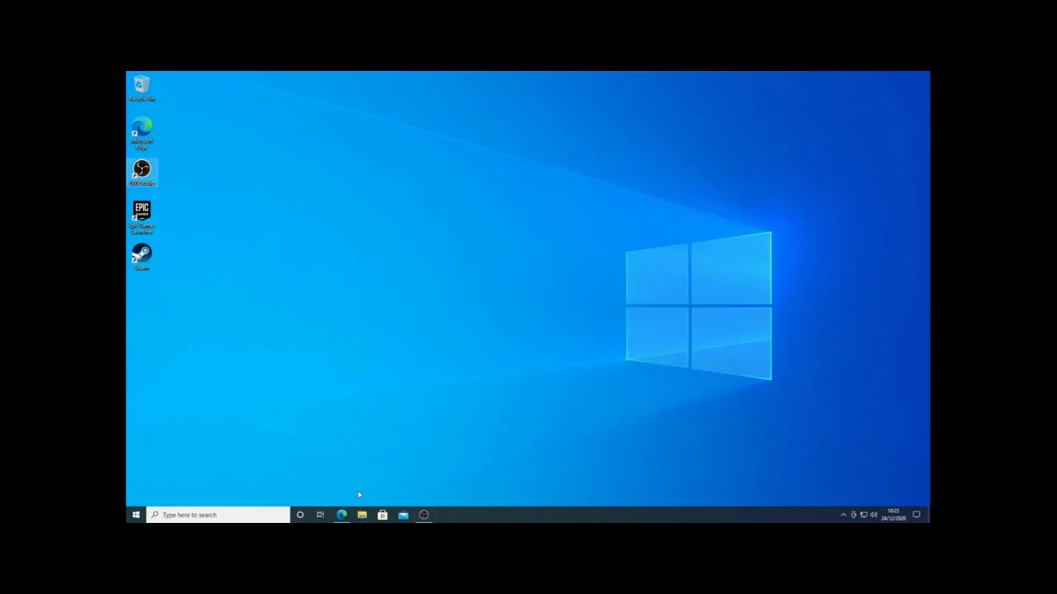